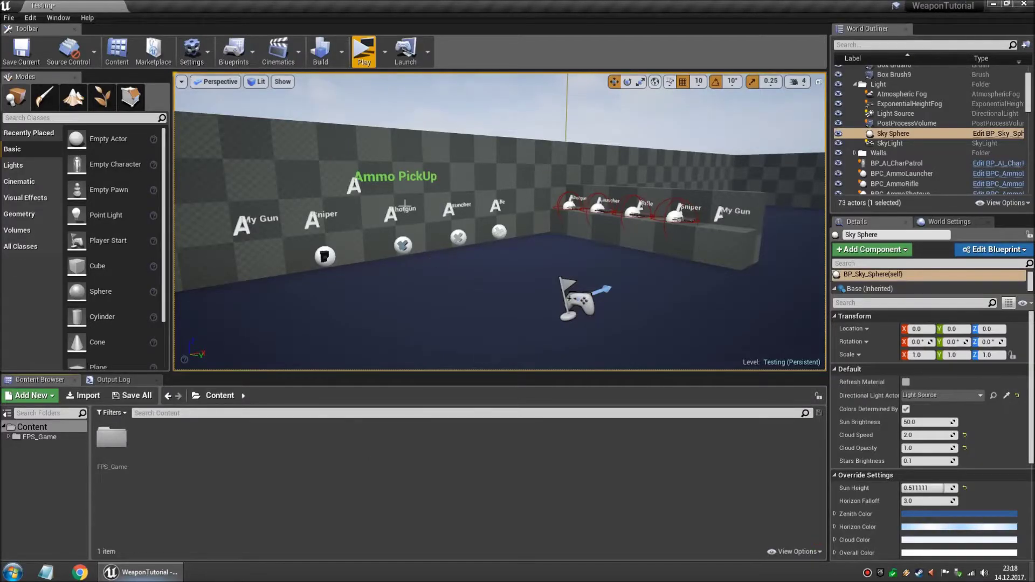
# Create a new folder named MyStuff in the top-level Content folder, beside FPS_Game.
pyautogui.rightClick(184, 466)
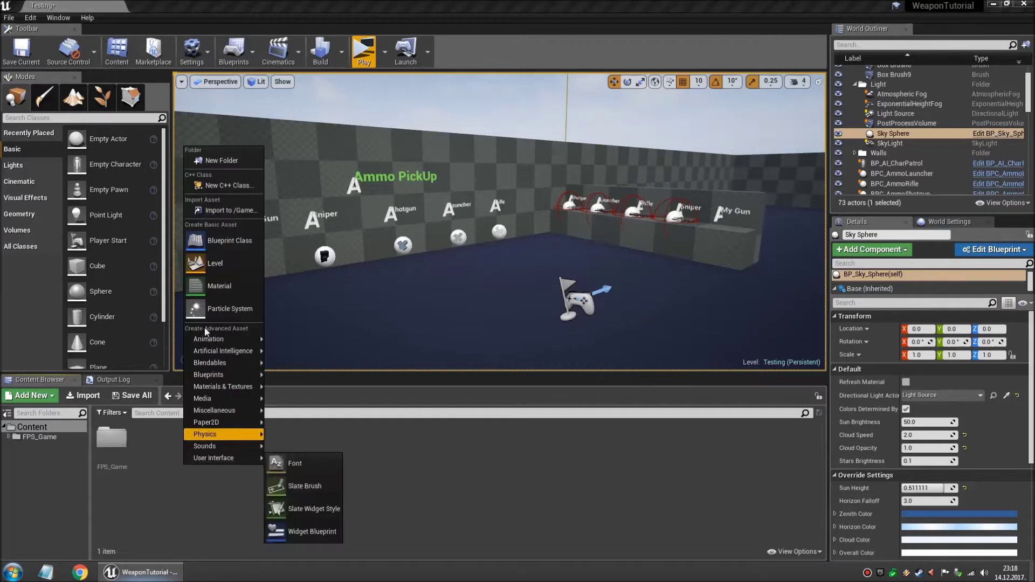
pyautogui.click(222, 162)
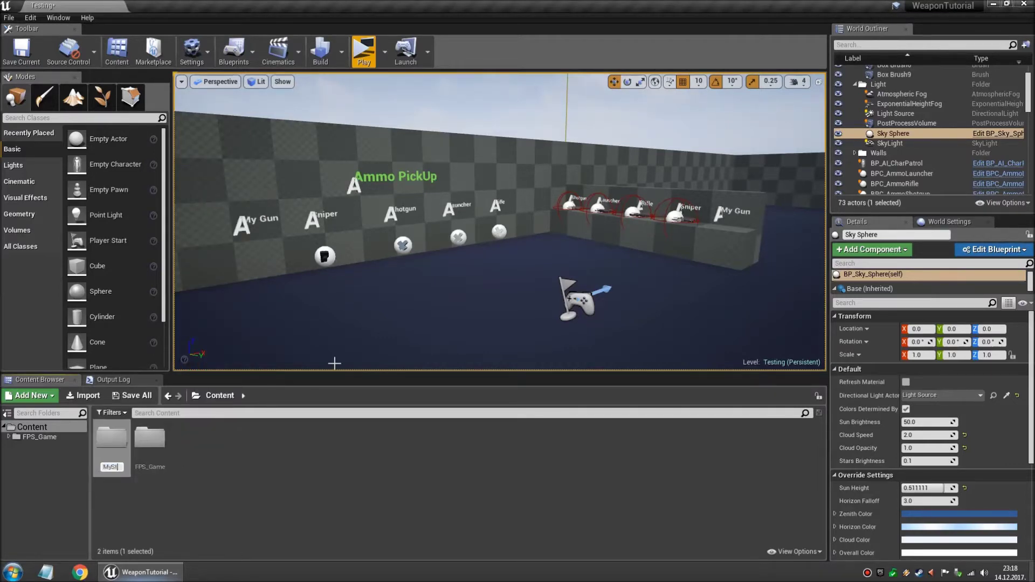
pyautogui.write('MyStuff')
pyautogui.press('Return')
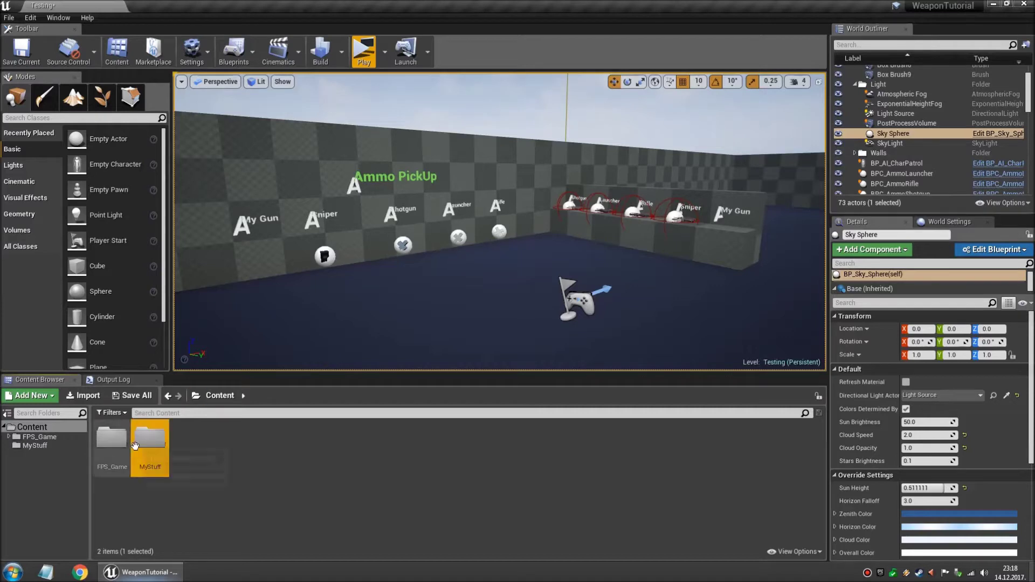
# In FPS_Game/Blueprints/Weapons/Base, create a child blueprint of BP_WeaponBase named MyGun.
pyautogui.doubleClick(109, 437)
pyautogui.doubleClick(106, 436)
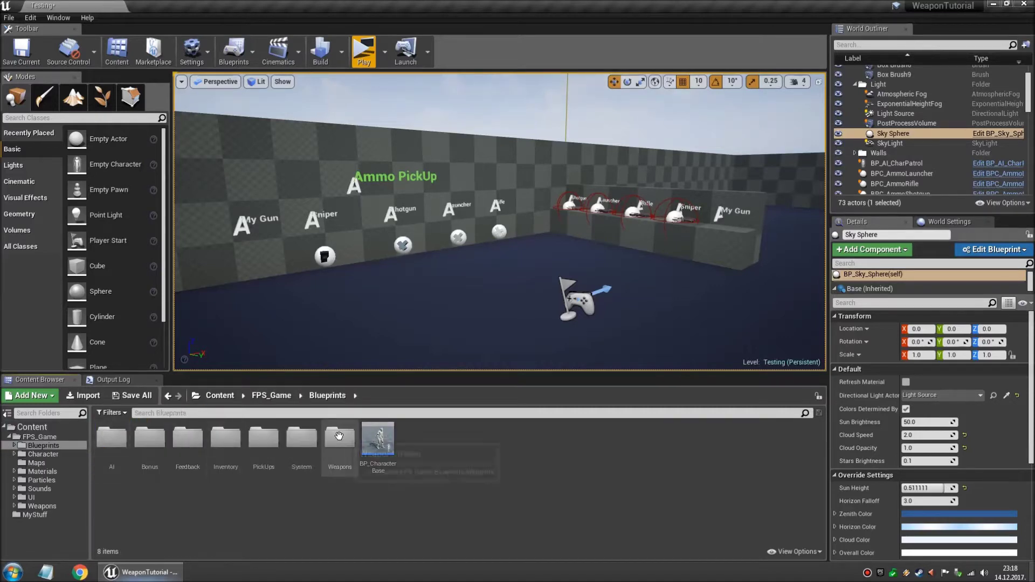
pyautogui.doubleClick(340, 437)
pyautogui.doubleClick(106, 439)
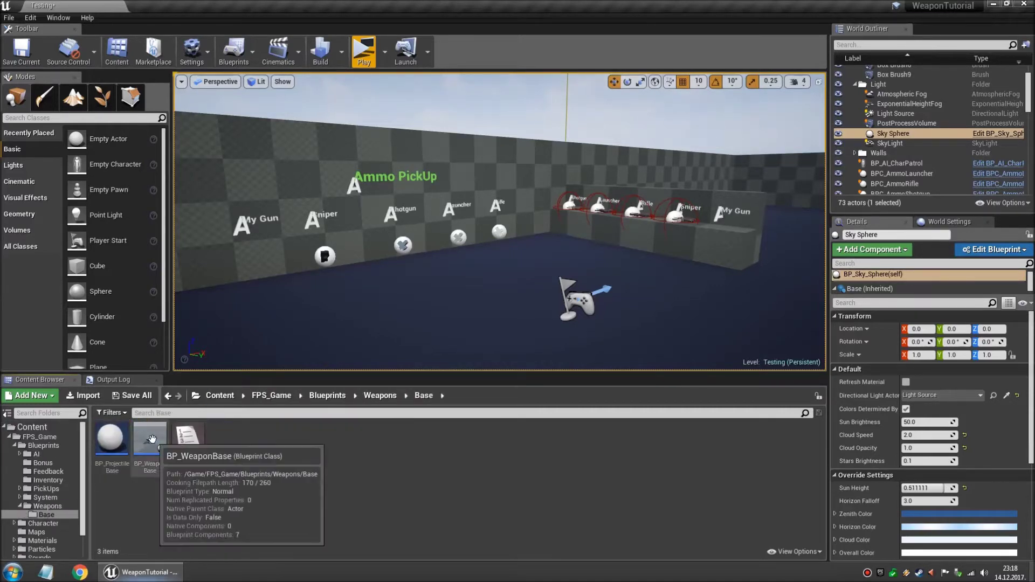
pyautogui.rightClick(150, 439)
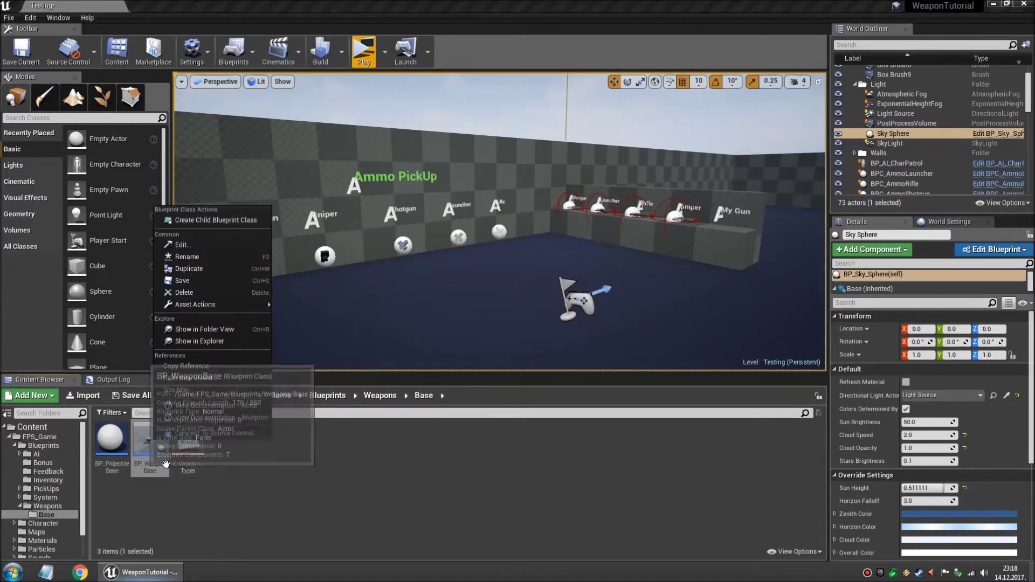
pyautogui.click(206, 217)
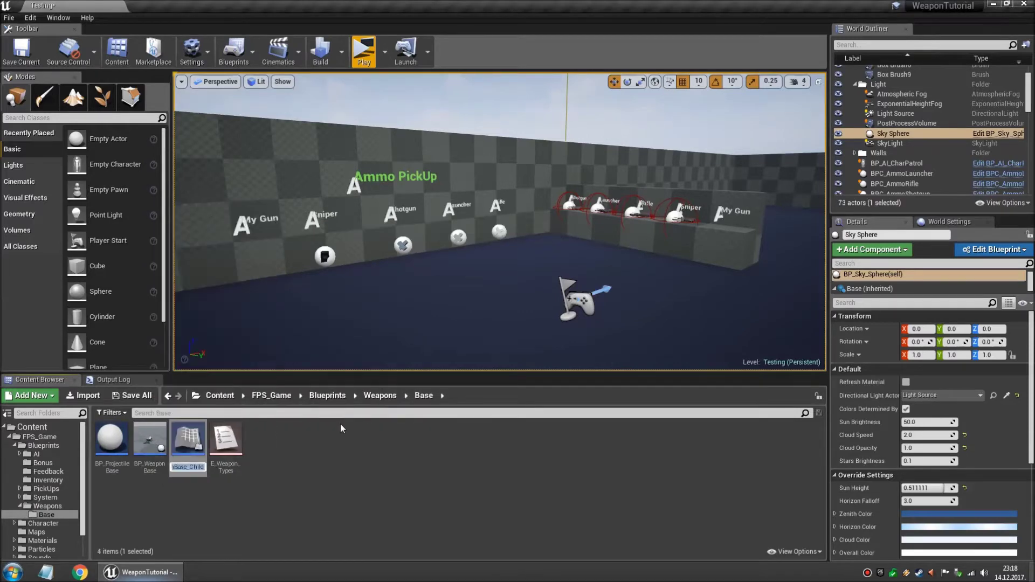
pyautogui.write('MyGun')
pyautogui.press('Return')
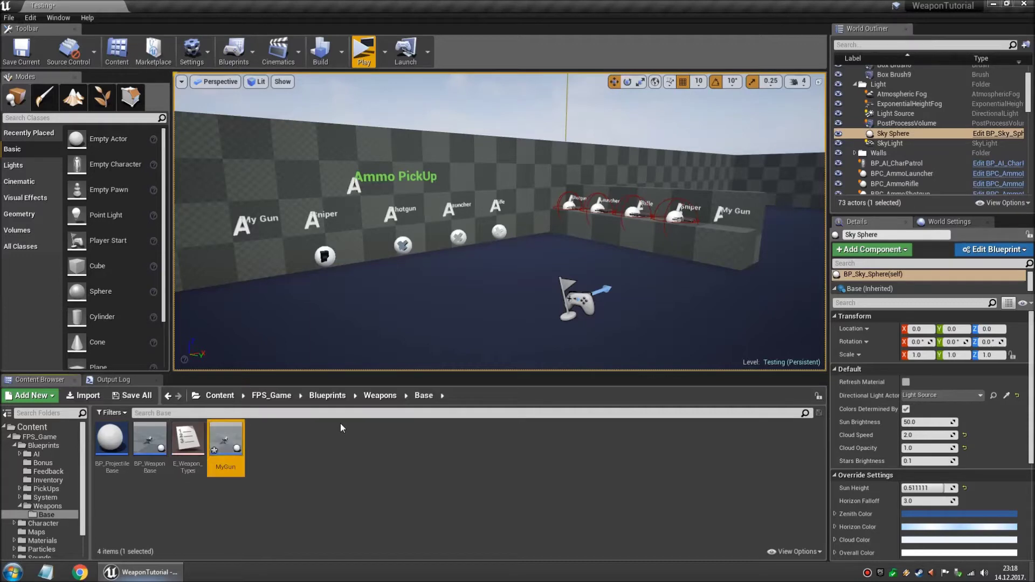
# Move MyGun into the MyStuff folder.
pyautogui.scroll(-3, 65, 474)
pyautogui.moveTo(229, 442); pyautogui.dragTo(41, 554)
pyautogui.click(67, 549)
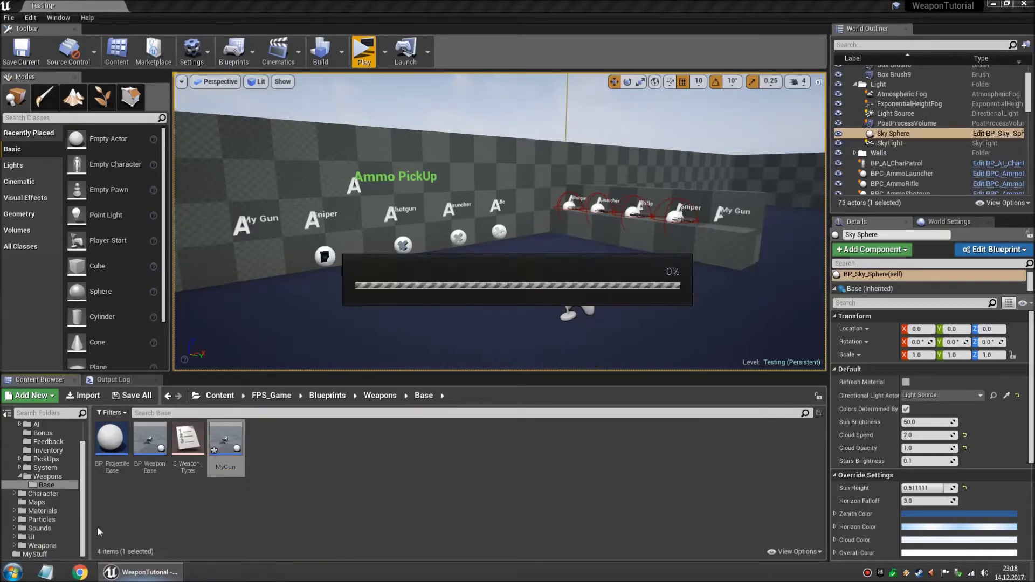
# Create MyAmmo as a child of BP_AmmoPickUp_BASE in PickUps/BASE and move it to MyStuff.
pyautogui.click(45, 458)
pyautogui.doubleClick(112, 439)
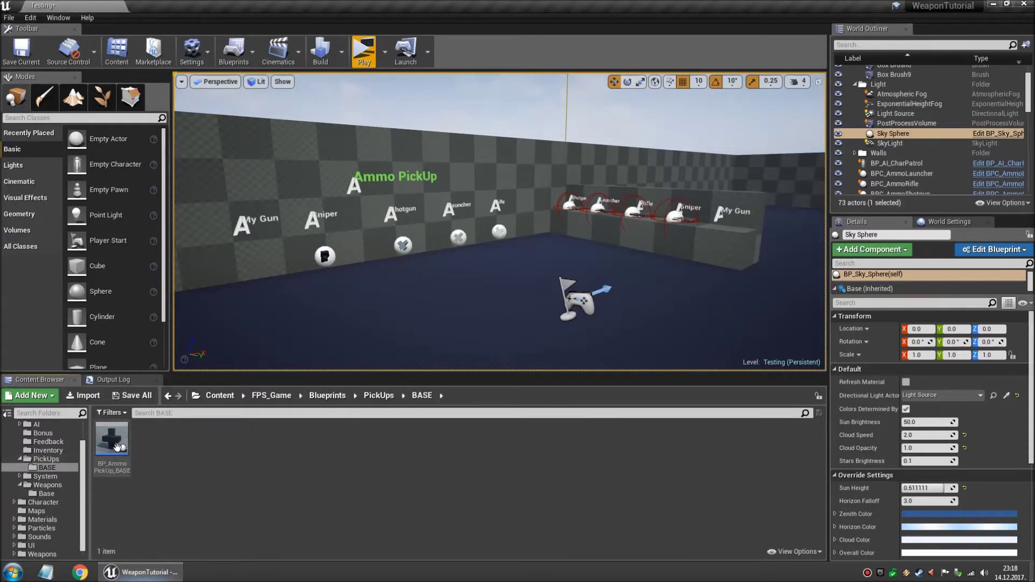
pyautogui.rightClick(131, 456)
pyautogui.rightClick(109, 446)
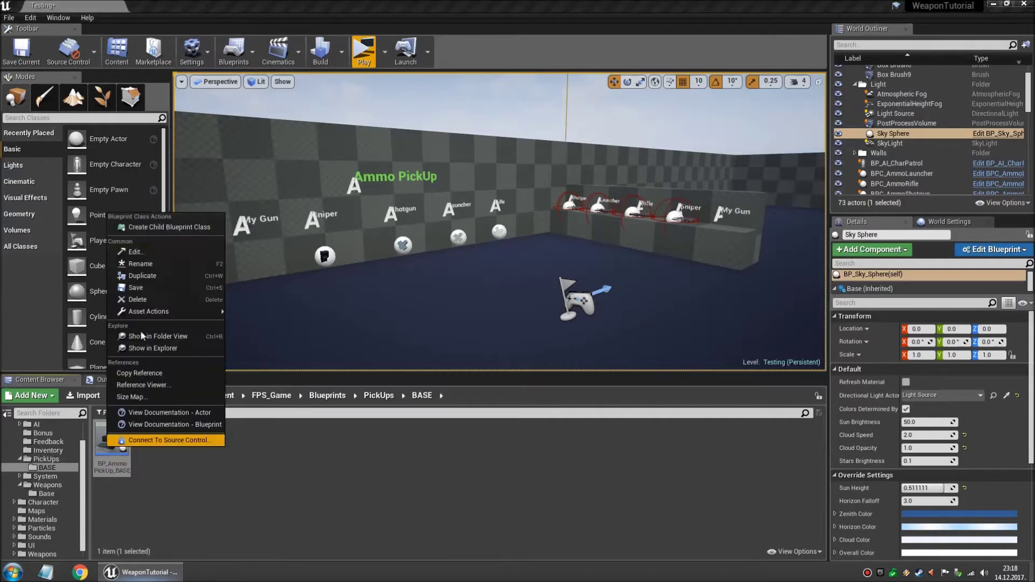
pyautogui.click(164, 229)
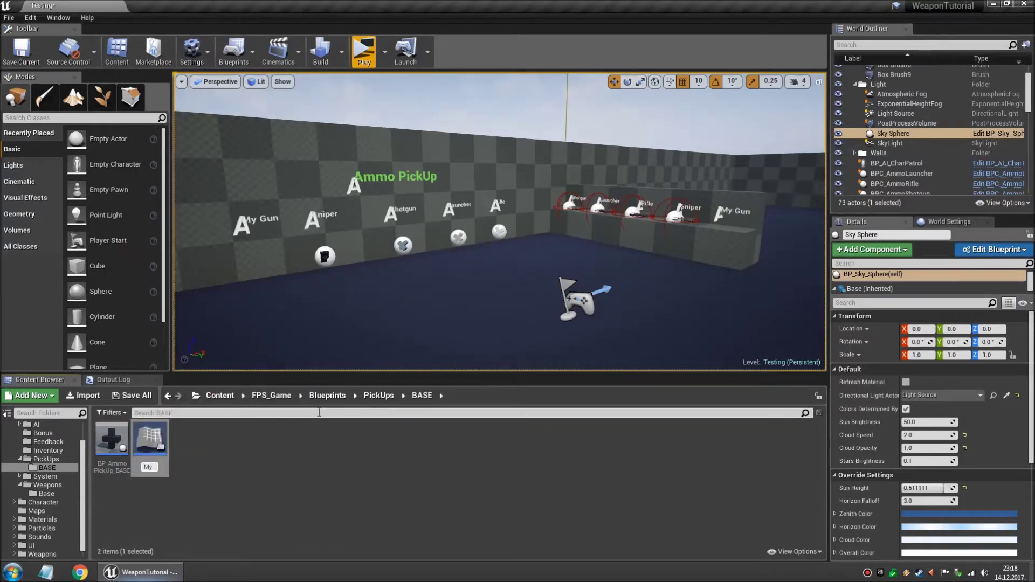
pyautogui.press('Return')
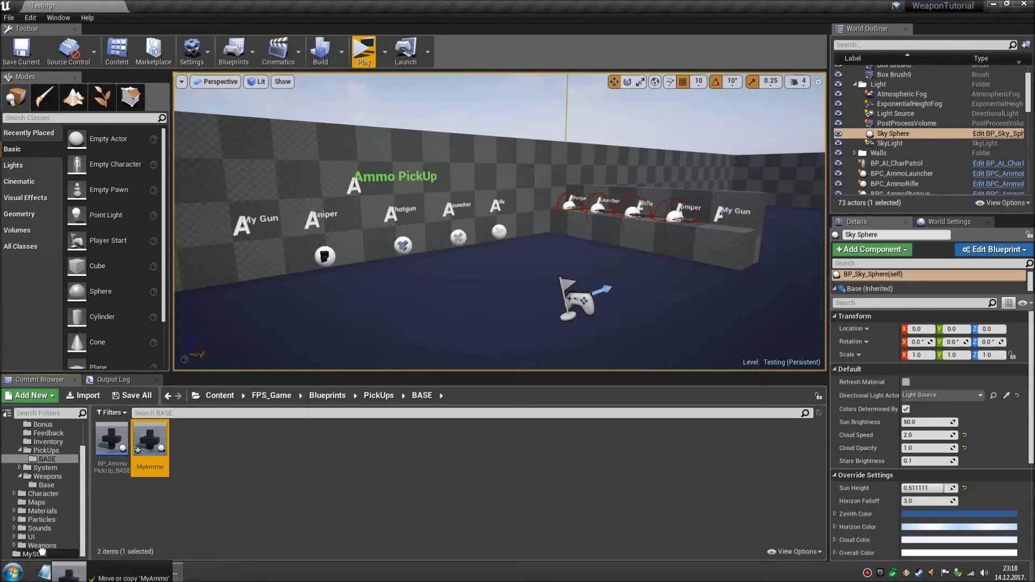
pyautogui.press('Delete')
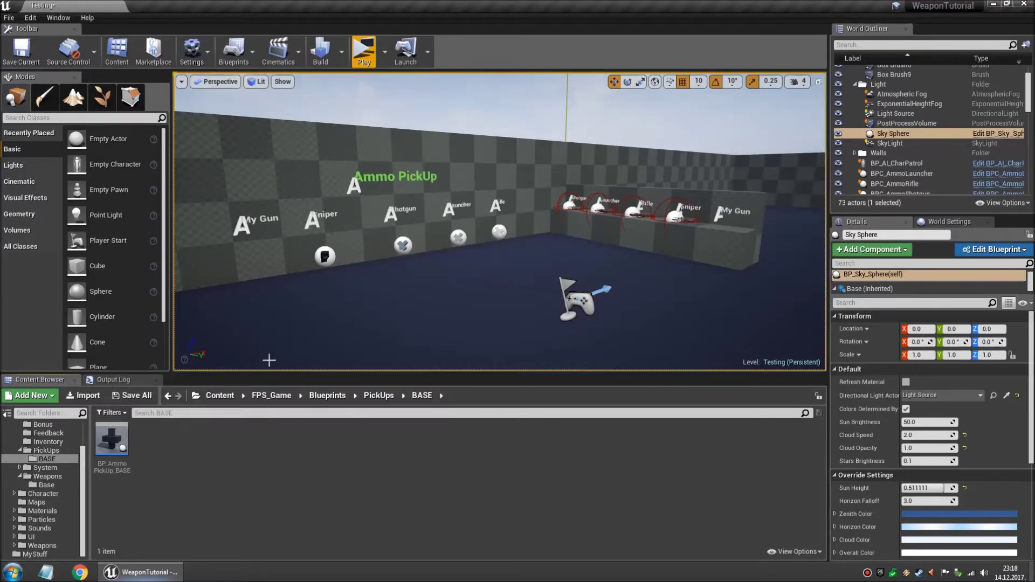
# In Weapons/Base, create a child blueprint of BP_ProjectileBase named MyProjectile.
pyautogui.click(49, 485)
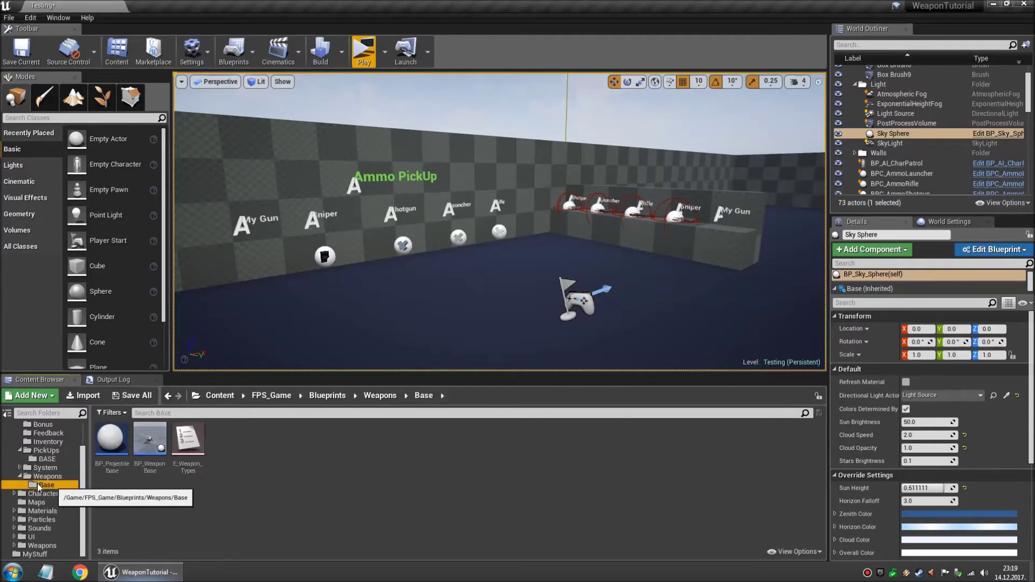
pyautogui.rightClick(116, 450)
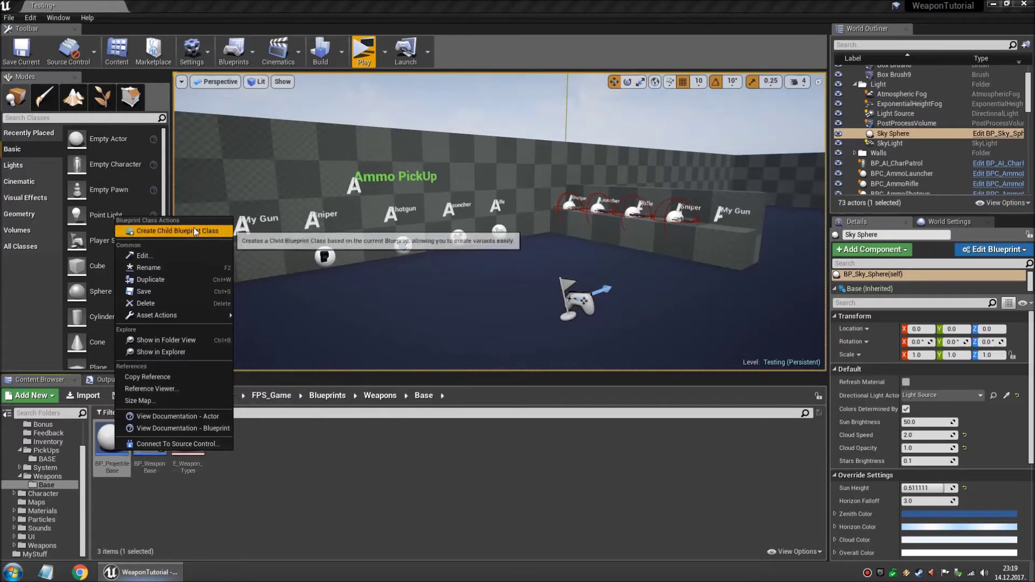
pyautogui.click(151, 231)
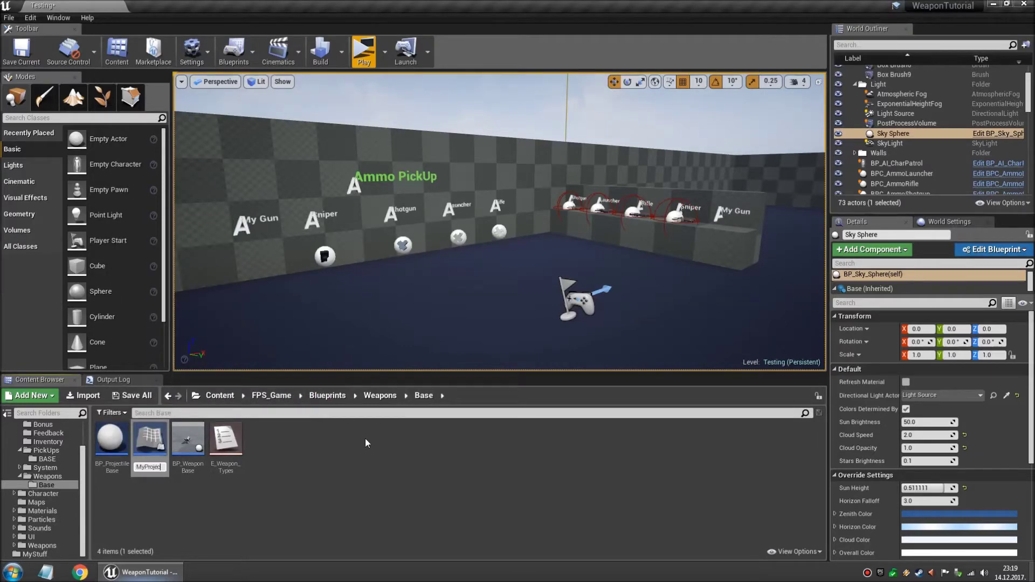
pyautogui.write('MyProjectile')
pyautogui.press('Return')
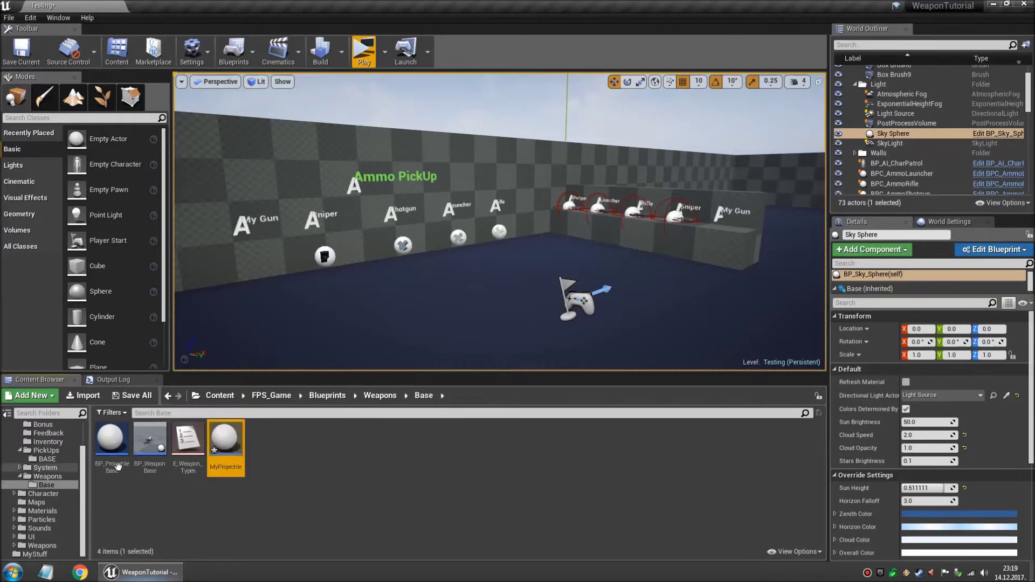
# Move MyProjectile into MyStuff and view that folder holding MyAmmo, MyGun and MyProjectile.
pyautogui.moveTo(236, 444); pyautogui.dragTo(60, 550)
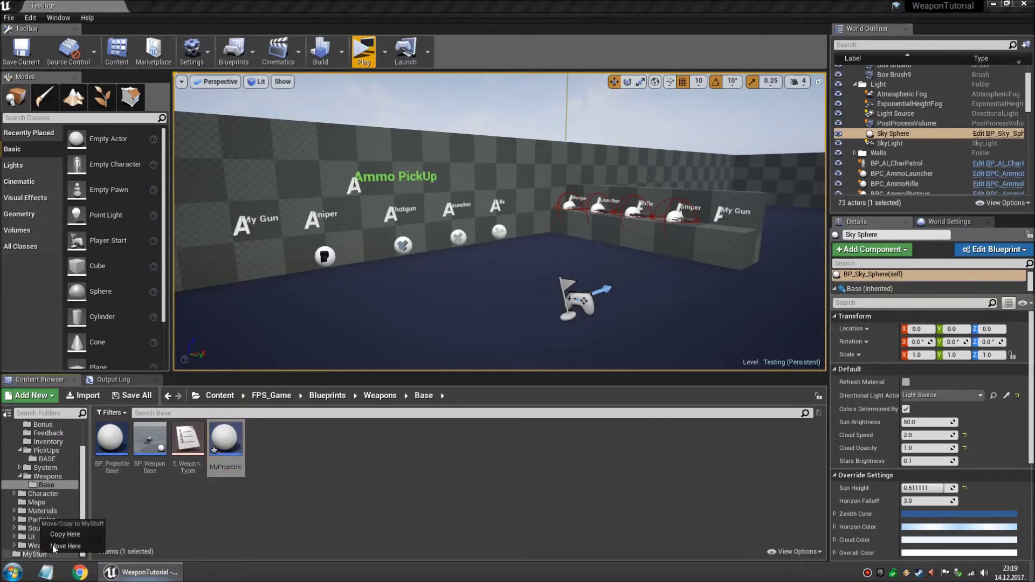
pyautogui.click(57, 546)
pyautogui.scroll(3, 48, 495)
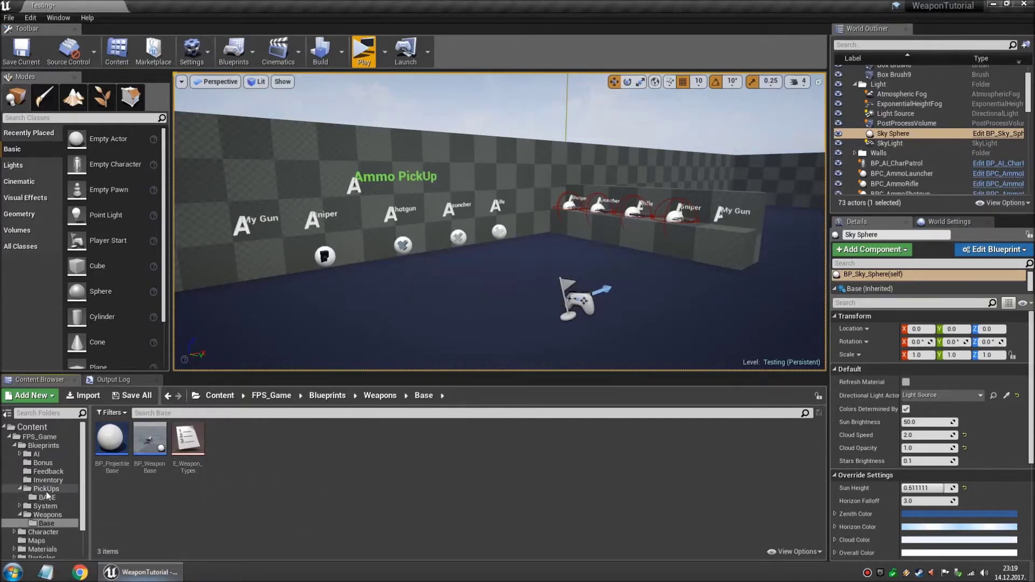
pyautogui.click(15, 446)
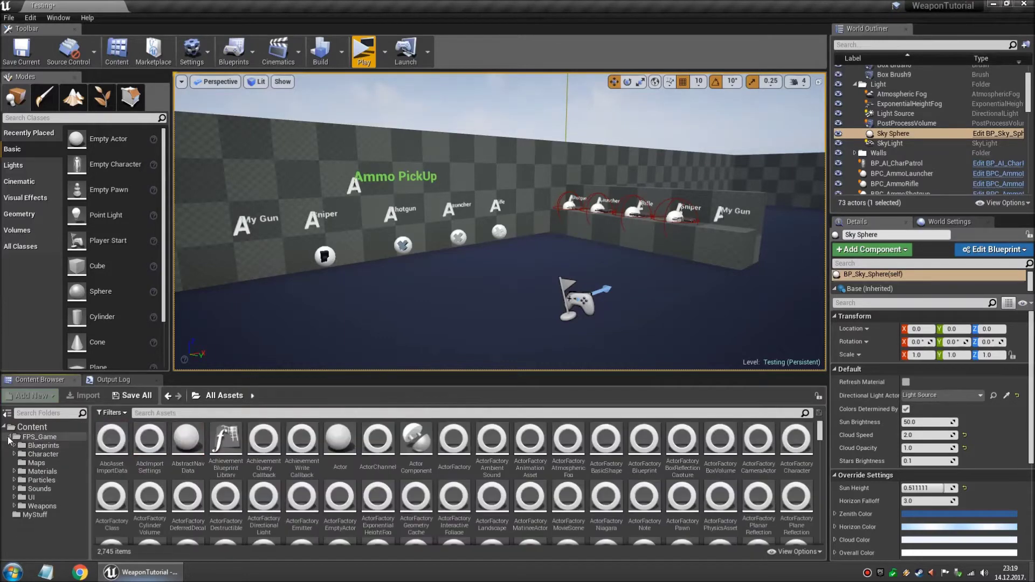
pyautogui.click(9, 437)
pyautogui.click(33, 435)
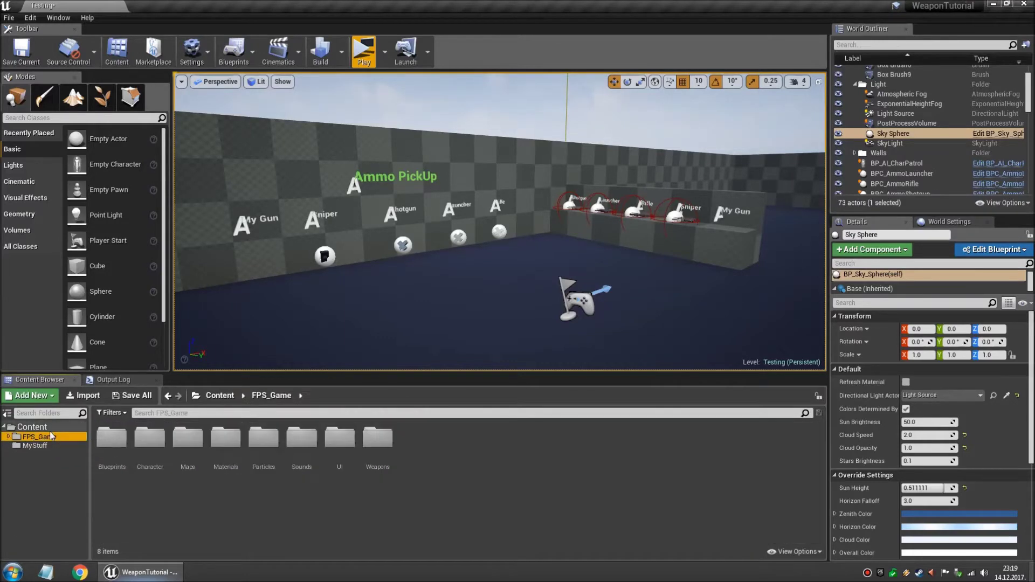
pyautogui.click(35, 448)
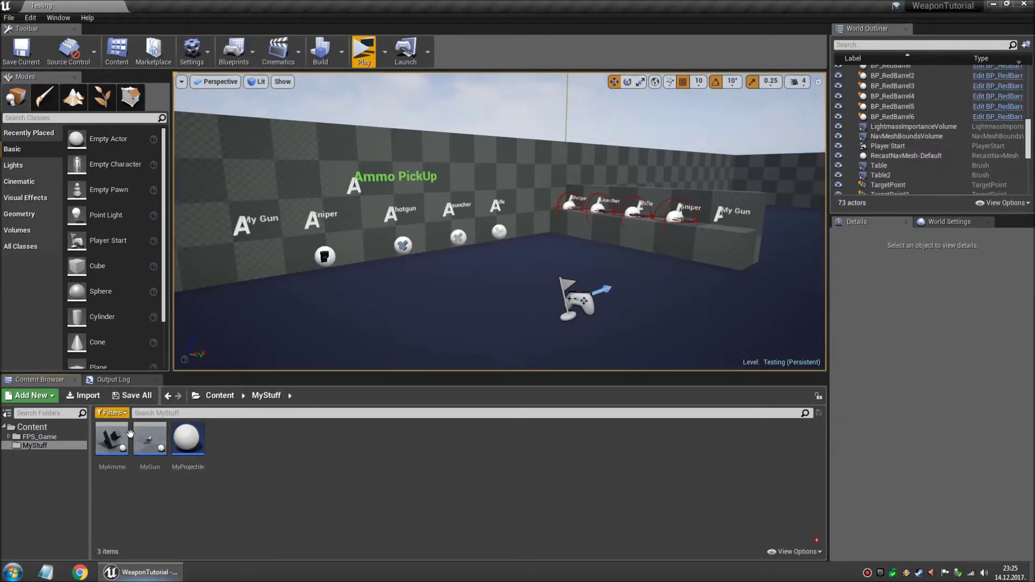
# In the MyAmmo blueprint, set Ammo for Specific Weapon to MyGun.
pyautogui.doubleClick(130, 433)
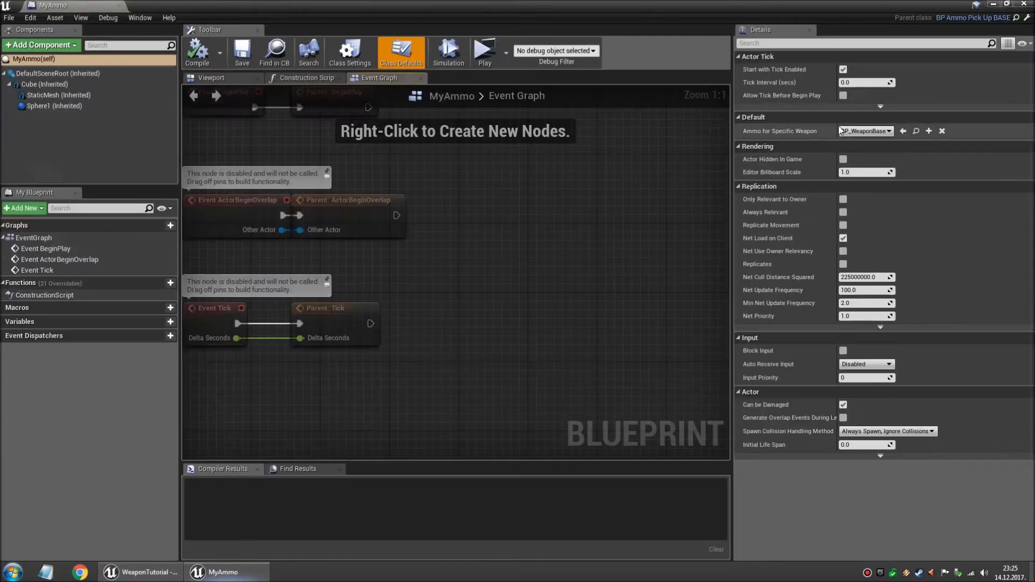
pyautogui.click(874, 129)
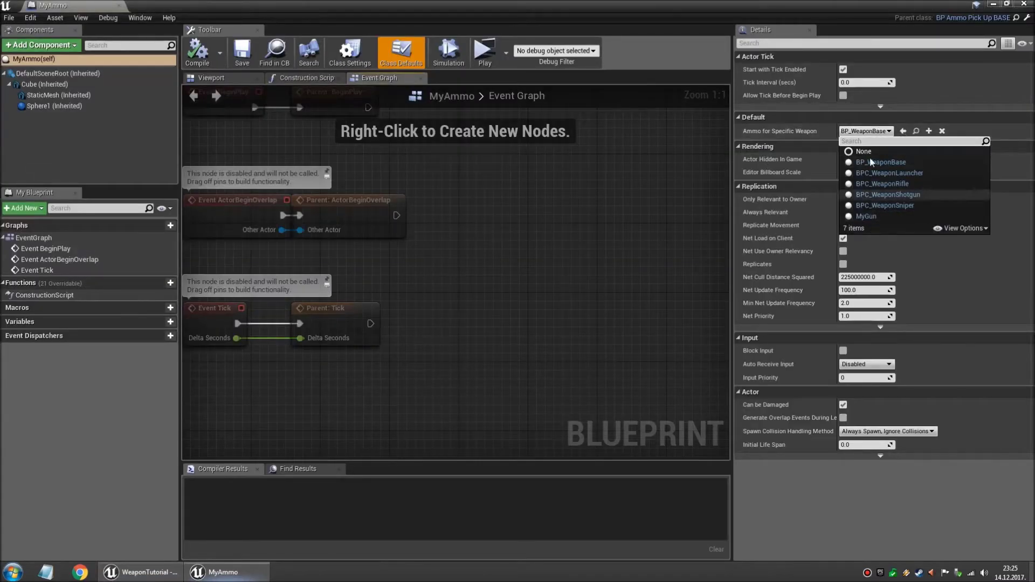
pyautogui.click(867, 216)
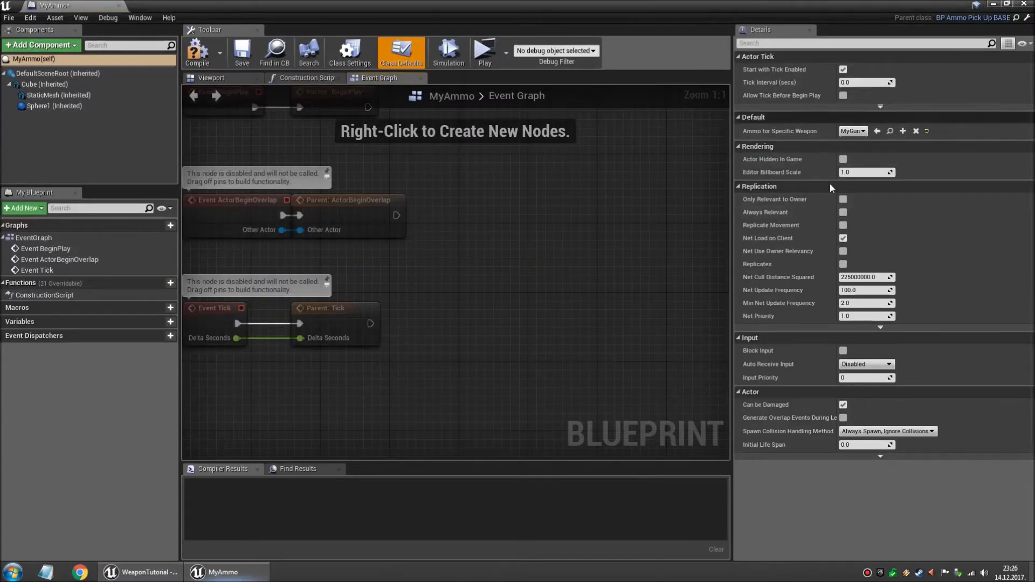
pyautogui.click(853, 131)
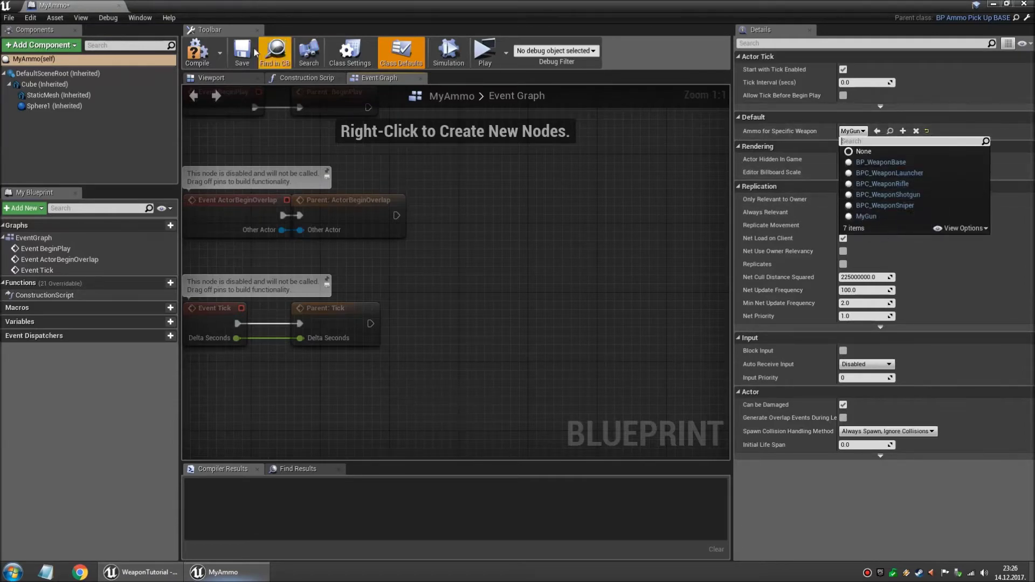
pyautogui.click(190, 53)
# Compile and save MyAmmo, close its editor, and select MyGun in MyStuff.
pyautogui.click(191, 55)
pyautogui.click(243, 52)
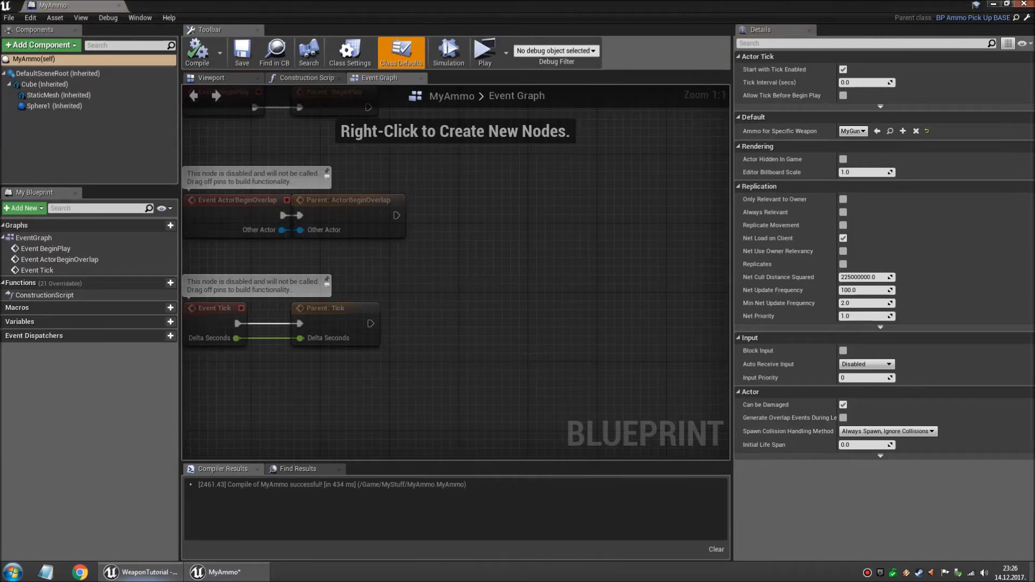
pyautogui.click(1024, 4)
pyautogui.click(251, 450)
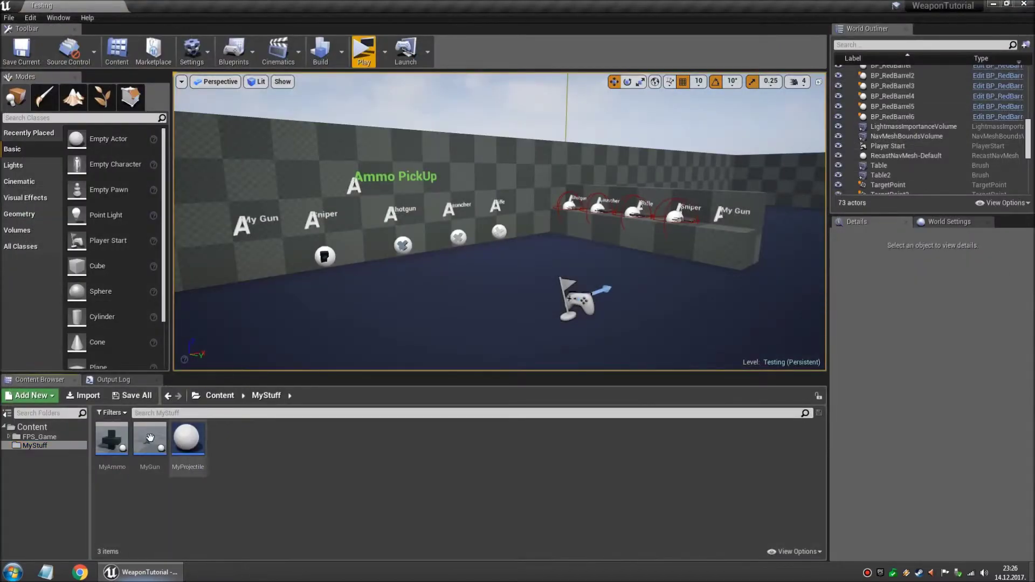
pyautogui.click(111, 438)
# Open MyGun, set its Projectile to Fire to MyProjectile, and compile.
pyautogui.click(156, 443)
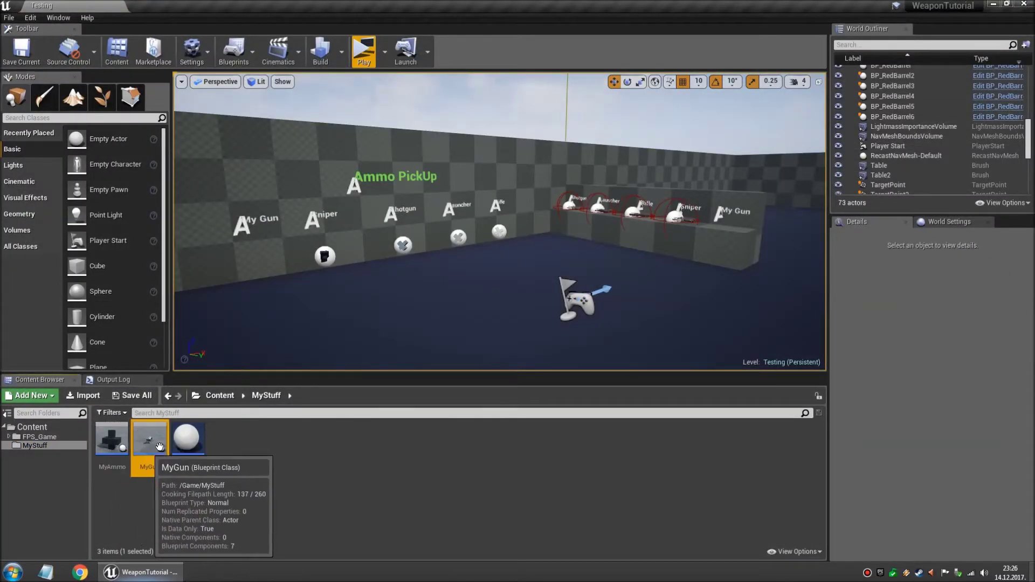
pyautogui.click(228, 447)
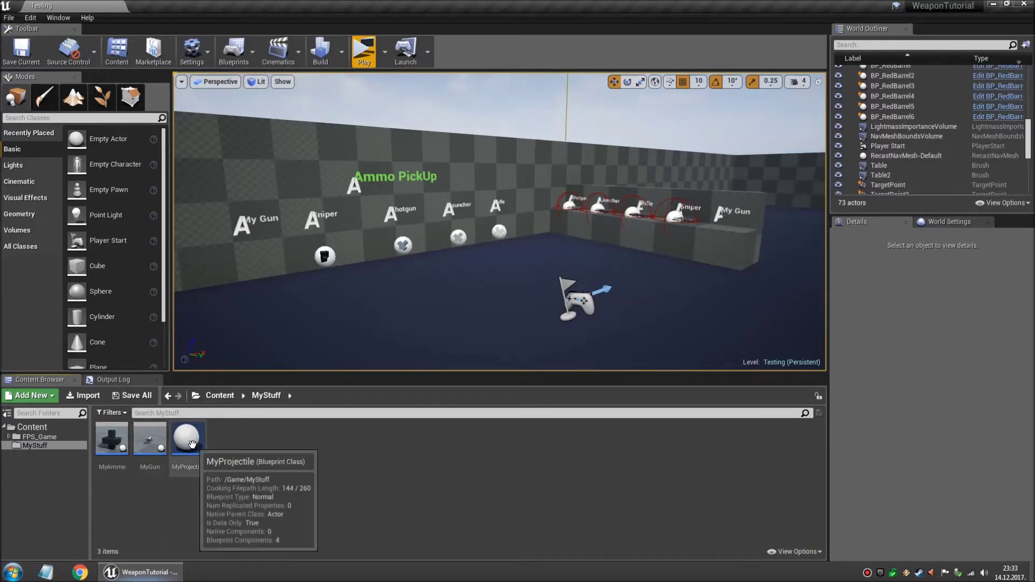
pyautogui.doubleClick(150, 438)
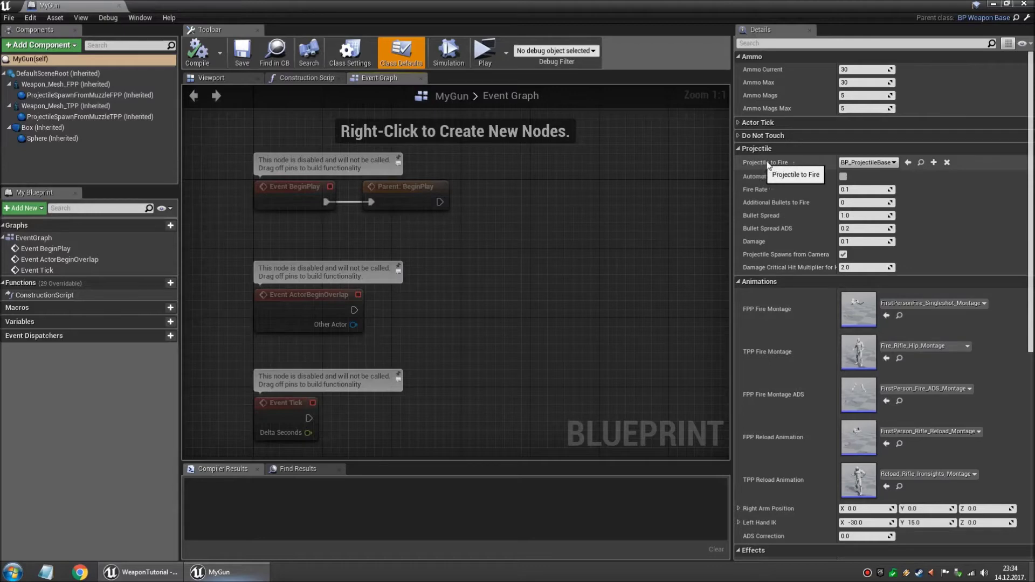
pyautogui.click(882, 163)
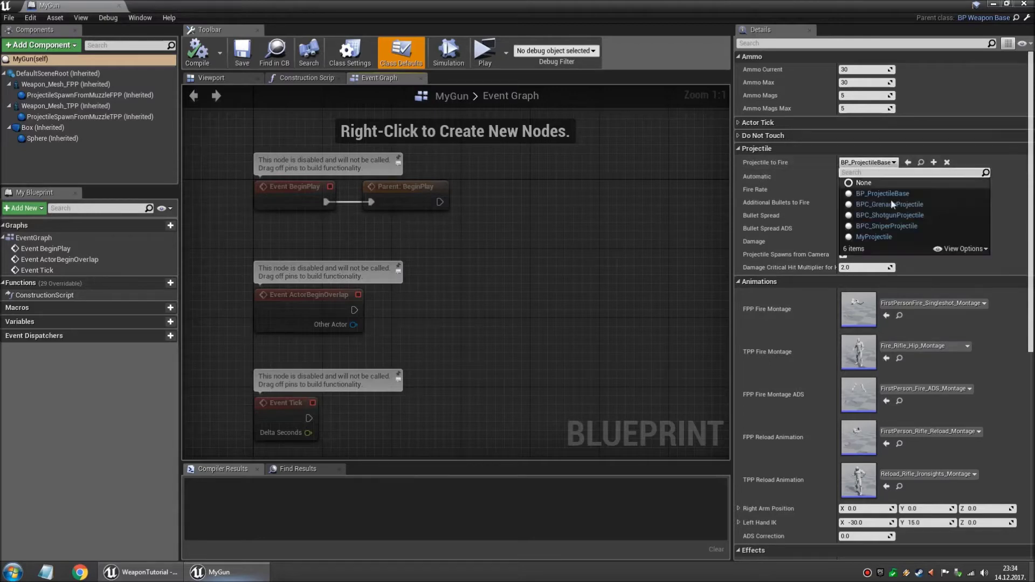
pyautogui.click(881, 237)
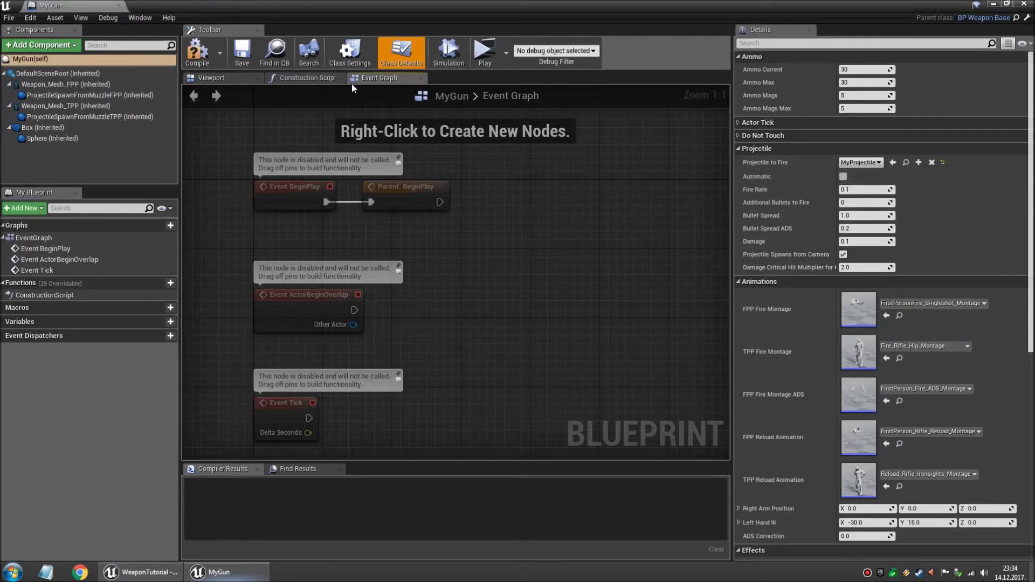
pyautogui.click(197, 50)
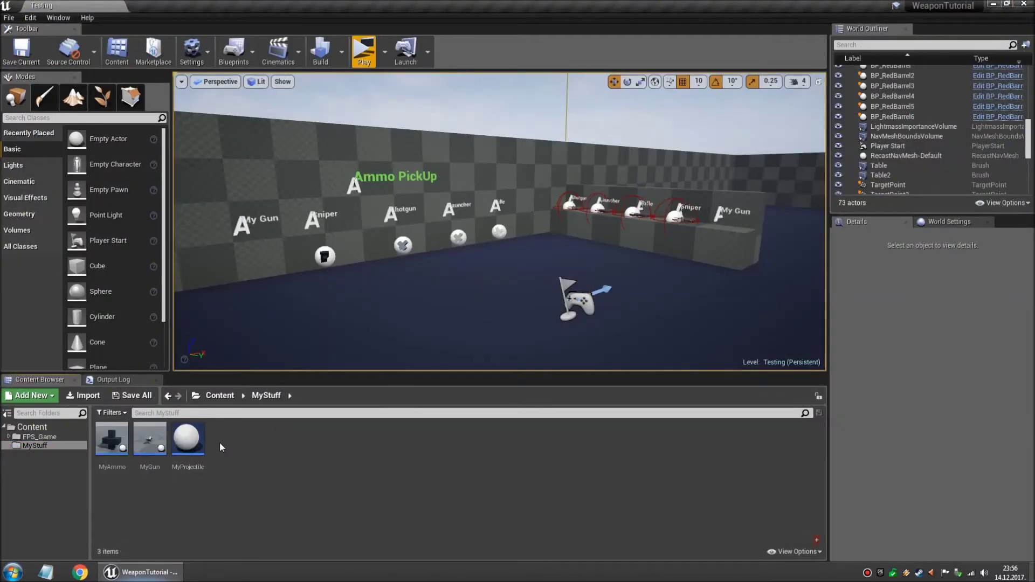
# In MyProjectile's viewport, set the Sphere component's X scale to 0.1.
pyautogui.moveTo(201, 441)
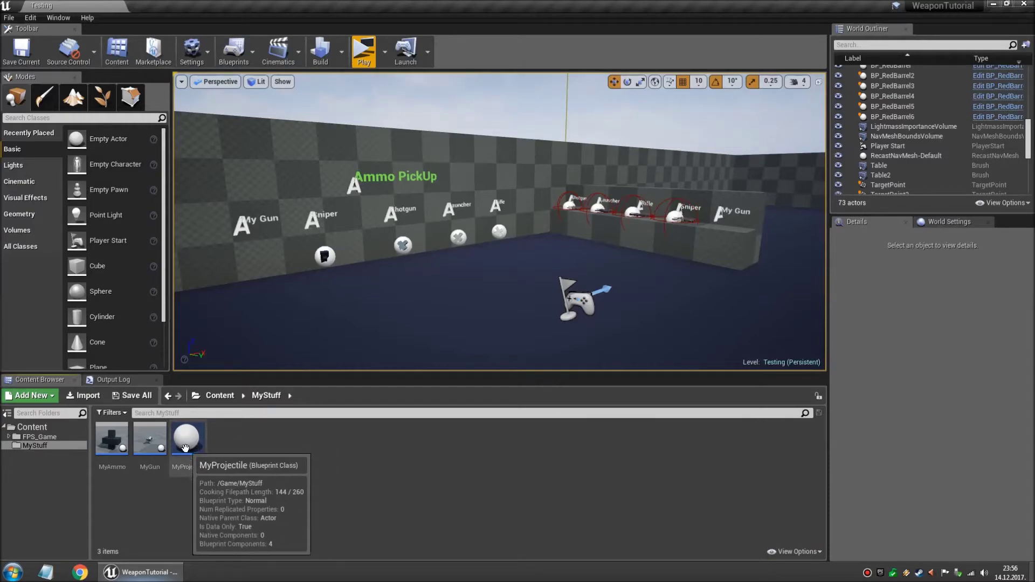
pyautogui.doubleClick(186, 439)
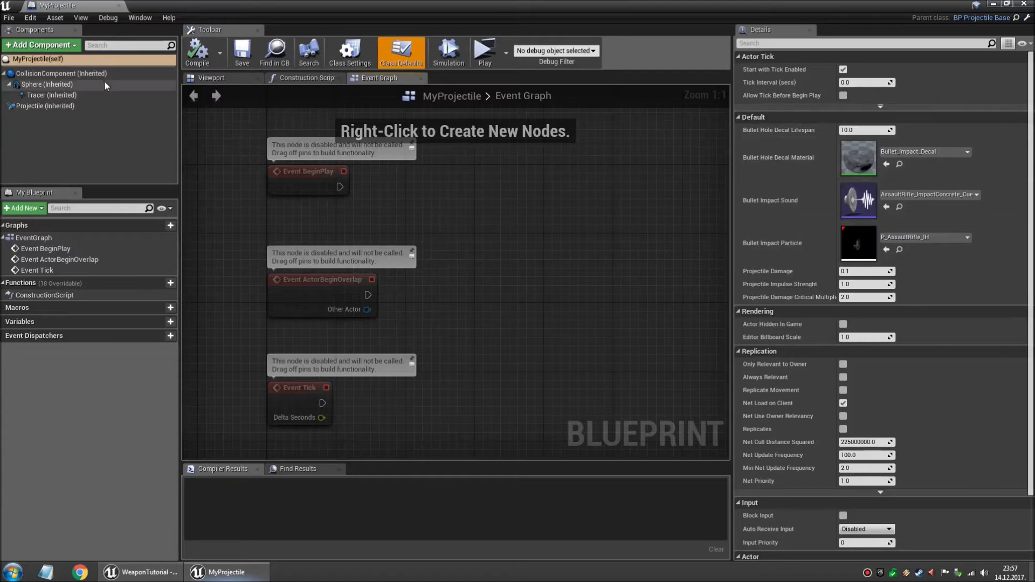
pyautogui.click(215, 78)
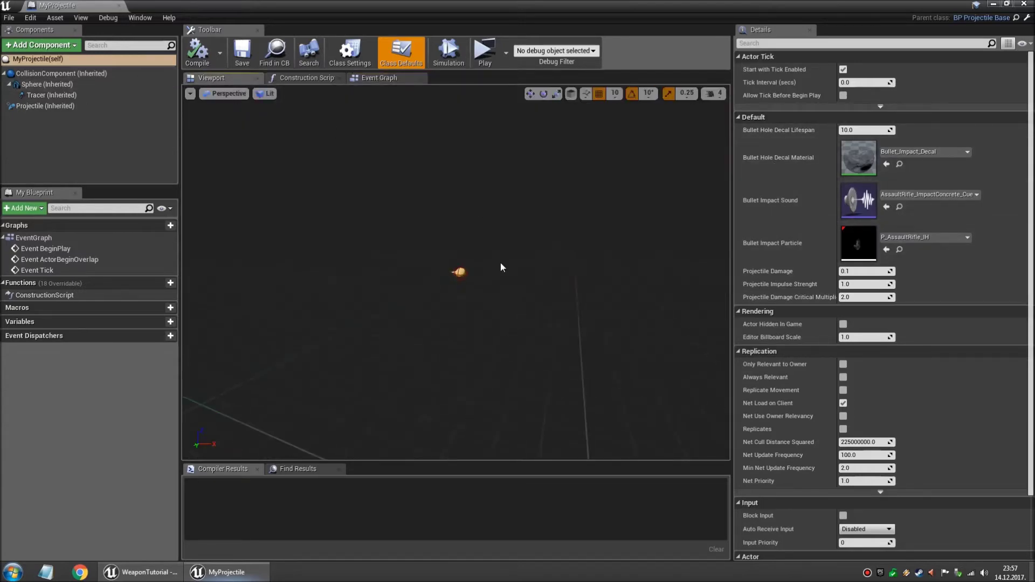
pyautogui.click(458, 273)
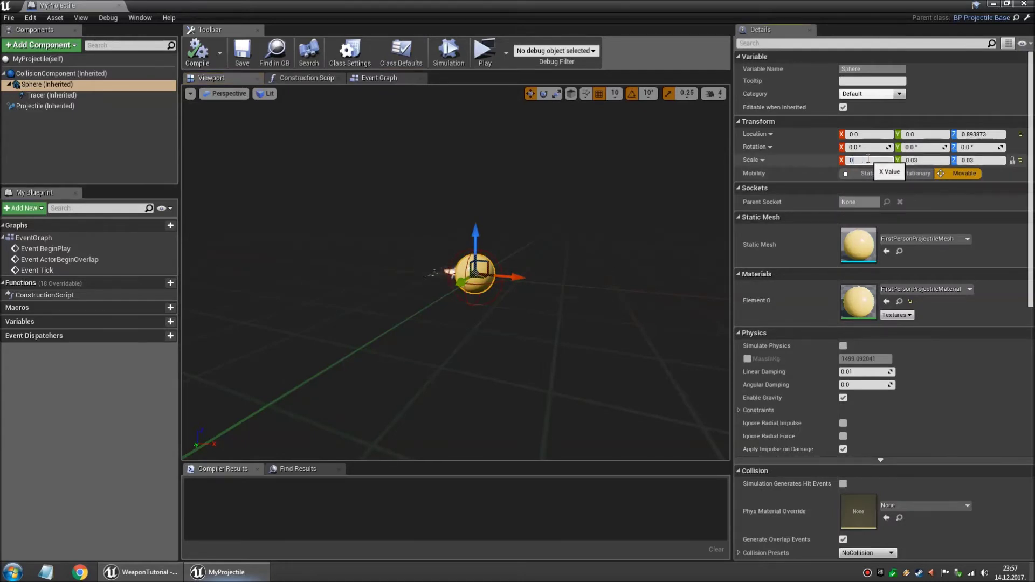
pyautogui.click(868, 159)
pyautogui.write('0.1')
pyautogui.press('Return')
# Uncheck Hidden in Game on the sphere, then compile, save and close MyProjectile.
pyautogui.scroll(-6, 881, 253)
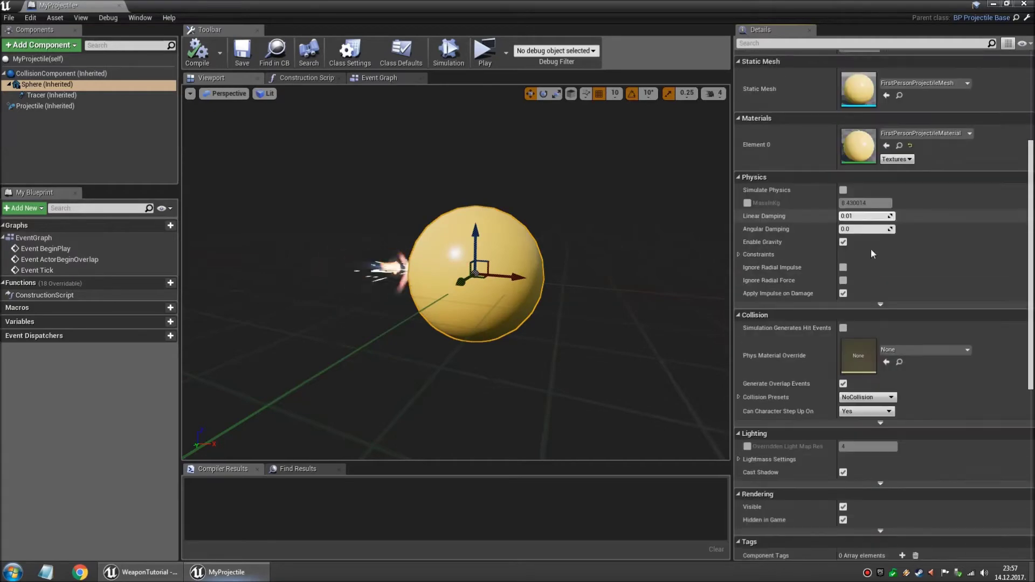
pyautogui.scroll(-1, 881, 253)
pyautogui.click(843, 364)
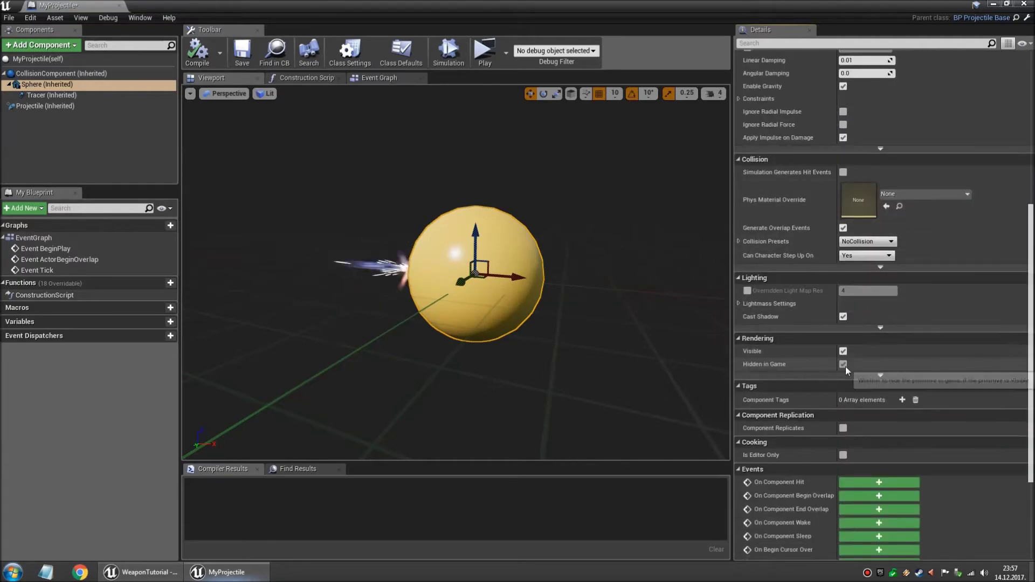
pyautogui.click(197, 52)
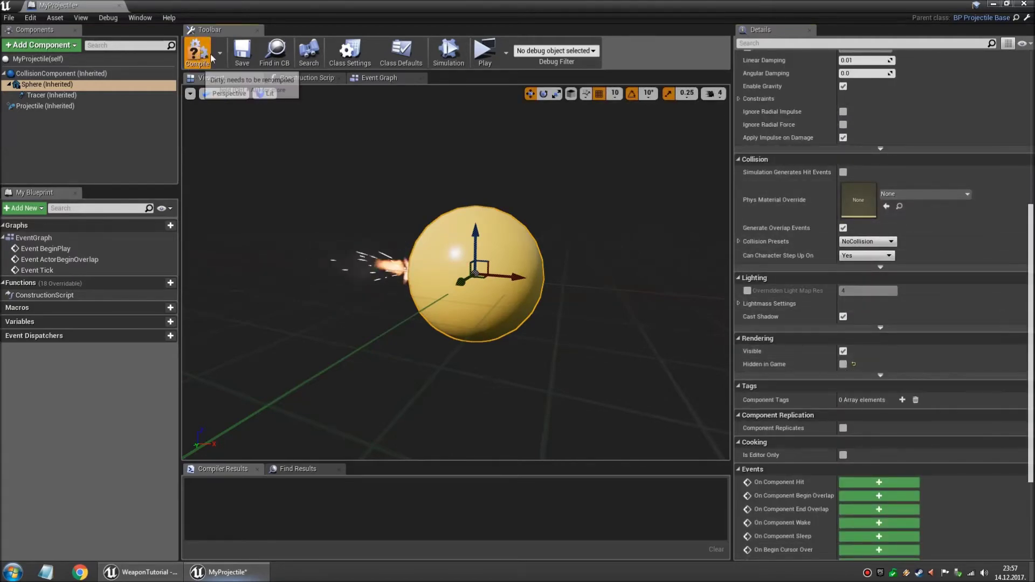
pyautogui.click(243, 54)
pyautogui.click(1024, 4)
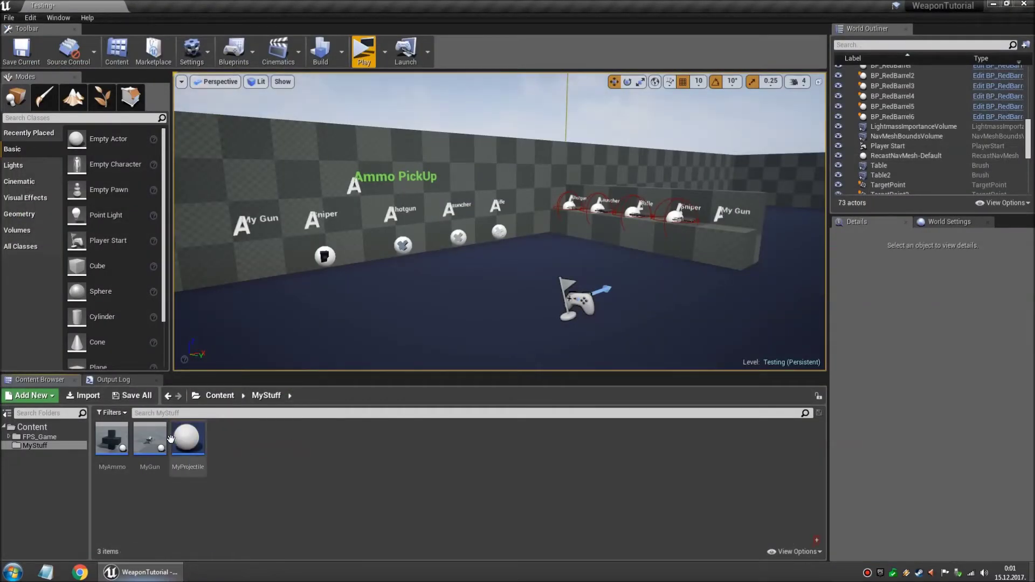
# Place a MyGun actor and a MyAmmo pickup on the level floor.
pyautogui.click(150, 439)
pyautogui.moveTo(209, 417); pyautogui.dragTo(509, 279)
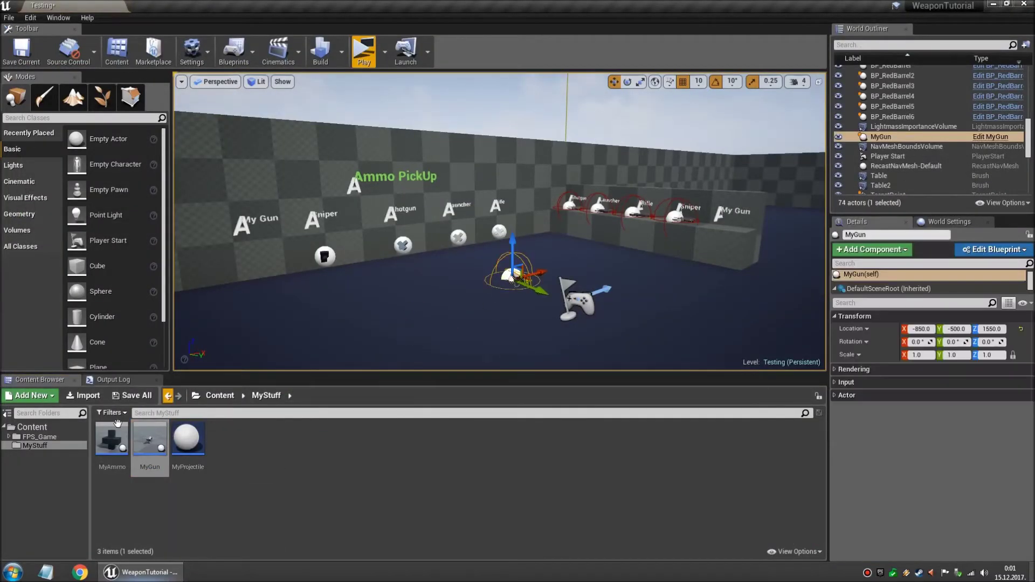
pyautogui.moveTo(118, 423); pyautogui.dragTo(416, 298)
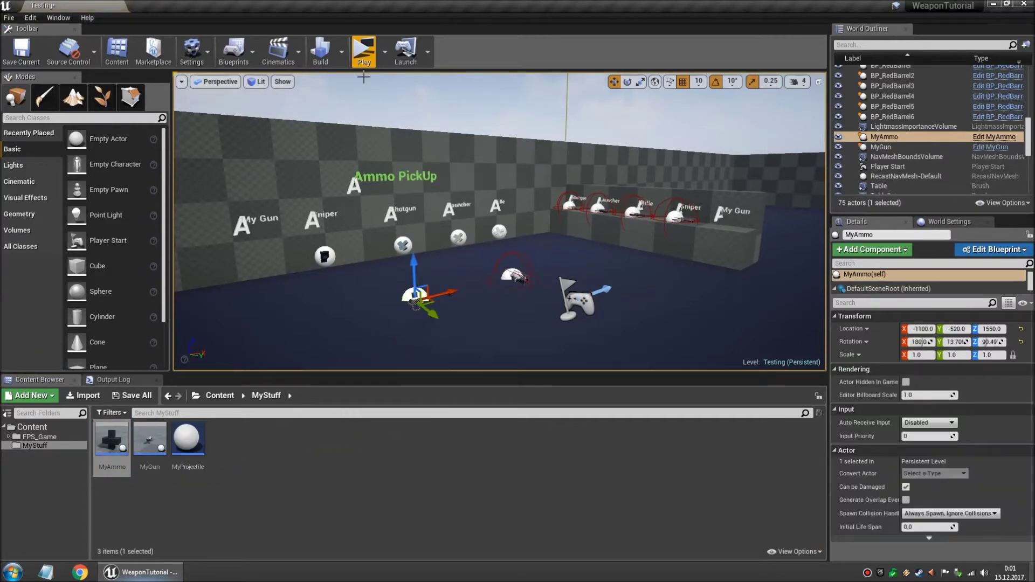
# Play-test: pick up MyGun, fire at the wall, collect the ammo, then exit and reopen MyGun.
pyautogui.click(363, 51)
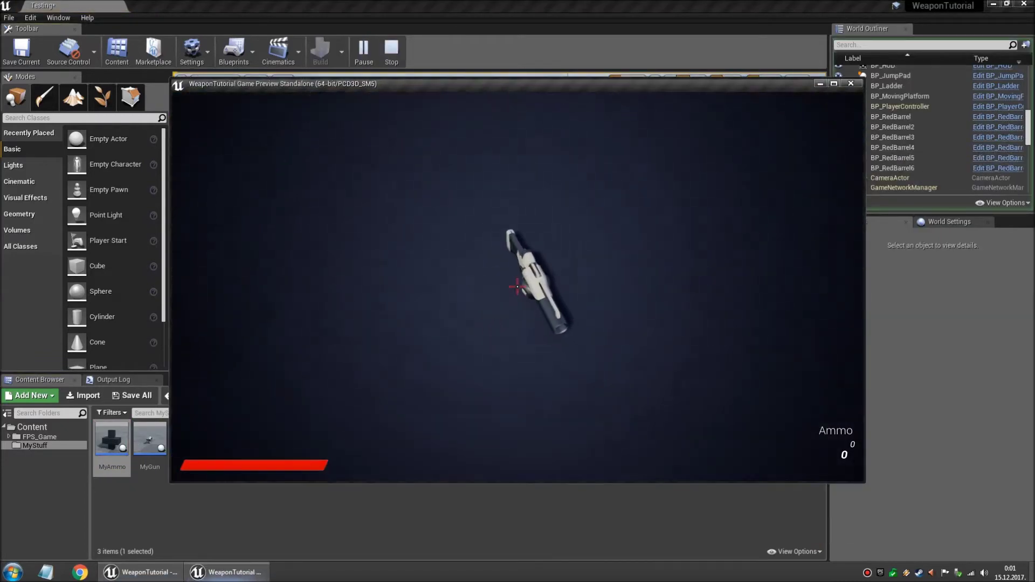
pyautogui.press('e')
pyautogui.click(518, 286)
pyautogui.click(518, 287)
pyautogui.click(518, 286)
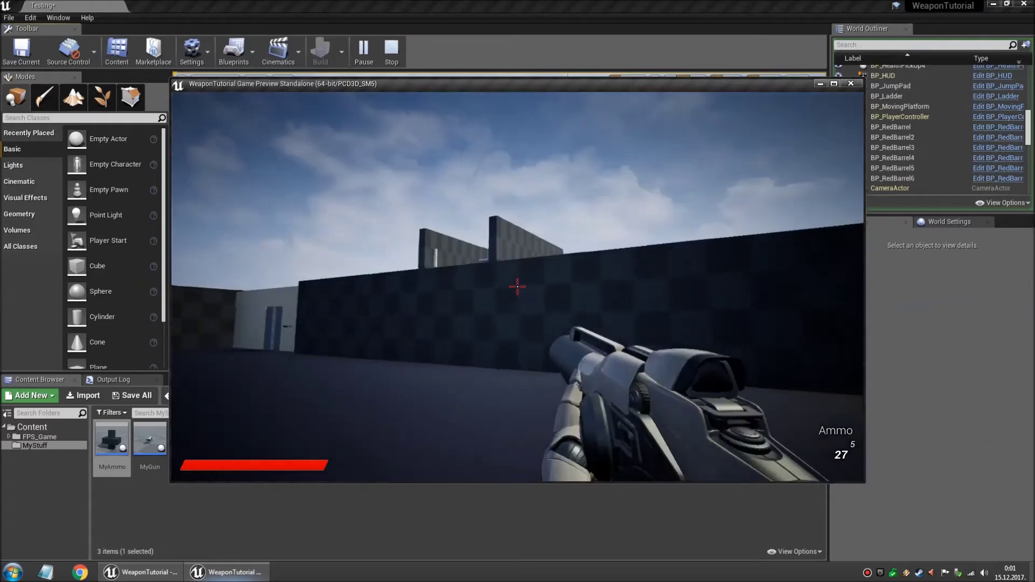
pyautogui.click(517, 286)
pyautogui.click(517, 286)
pyautogui.click(517, 286)
pyautogui.click(517, 286)
pyautogui.click(517, 286)
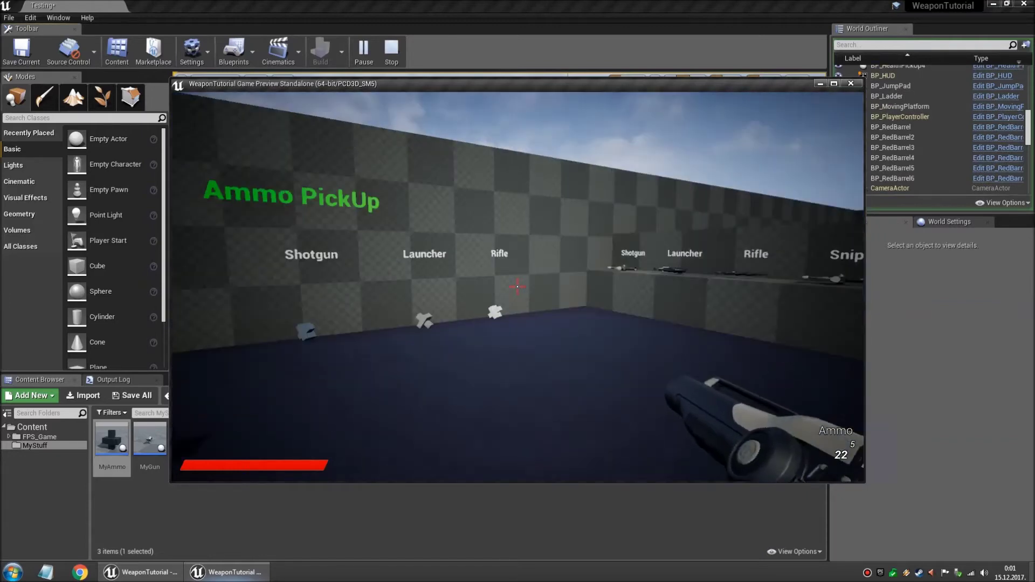
pyautogui.press('w')
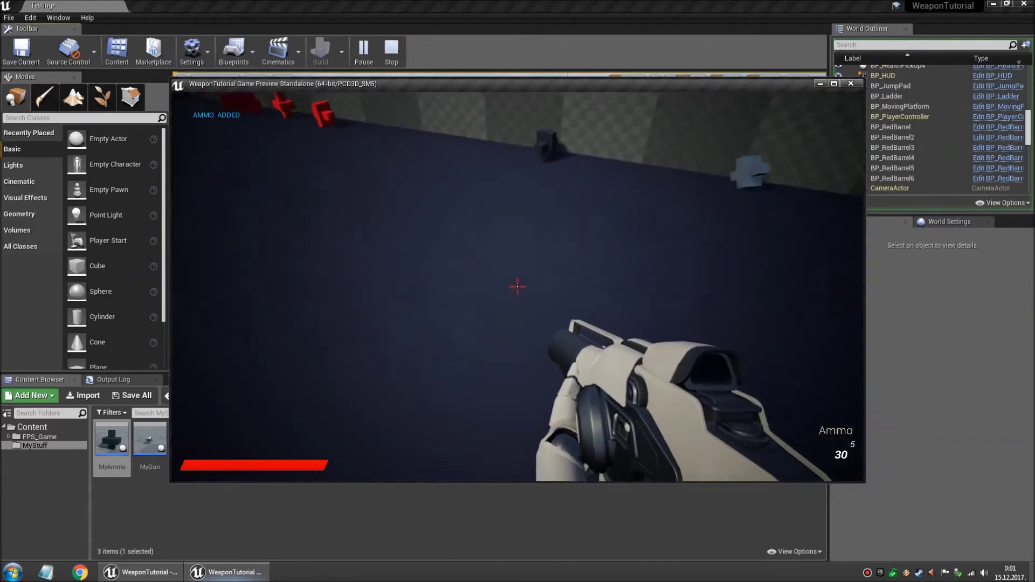
pyautogui.press('d')
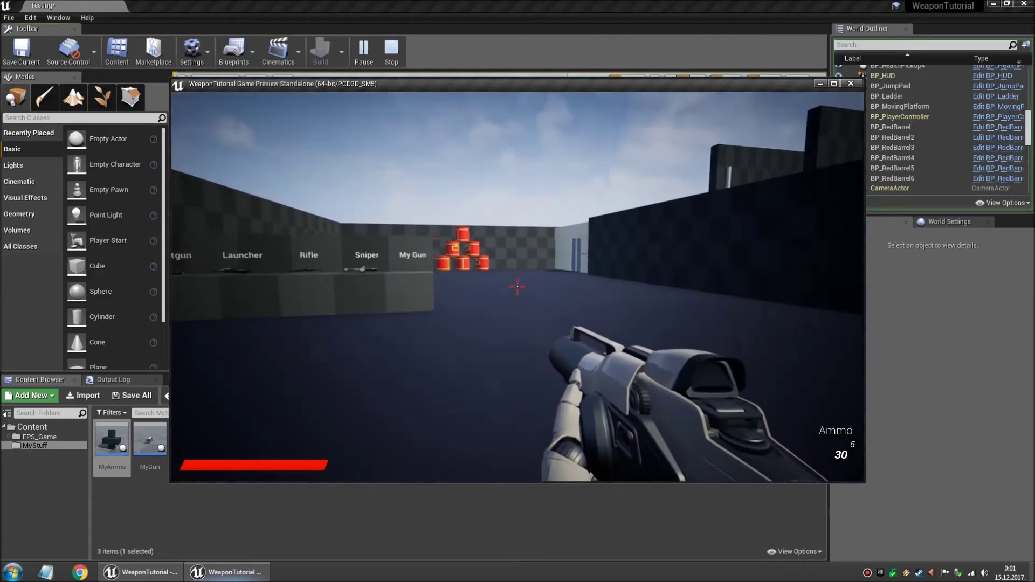
pyautogui.press('Escape')
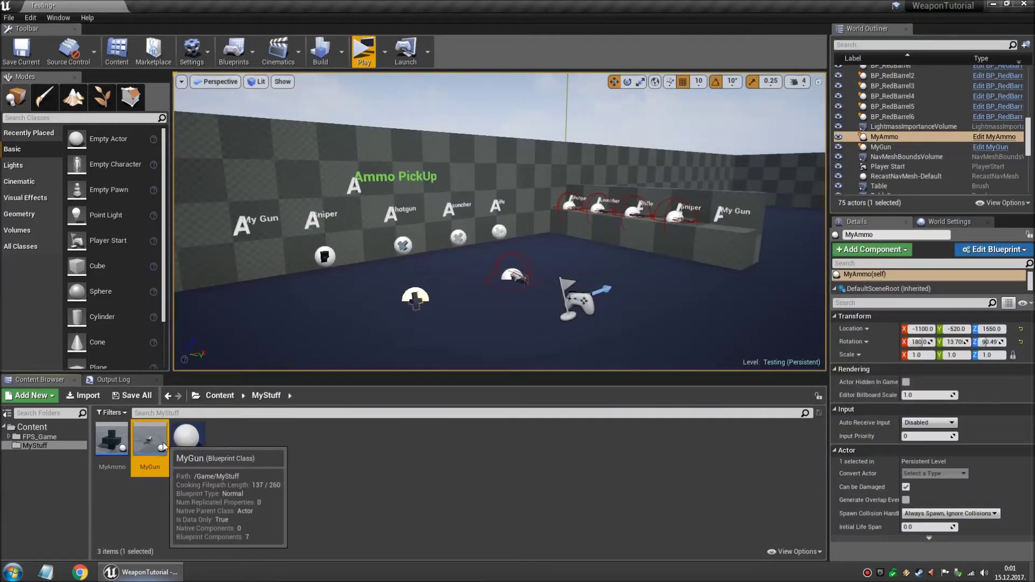
pyautogui.doubleClick(152, 440)
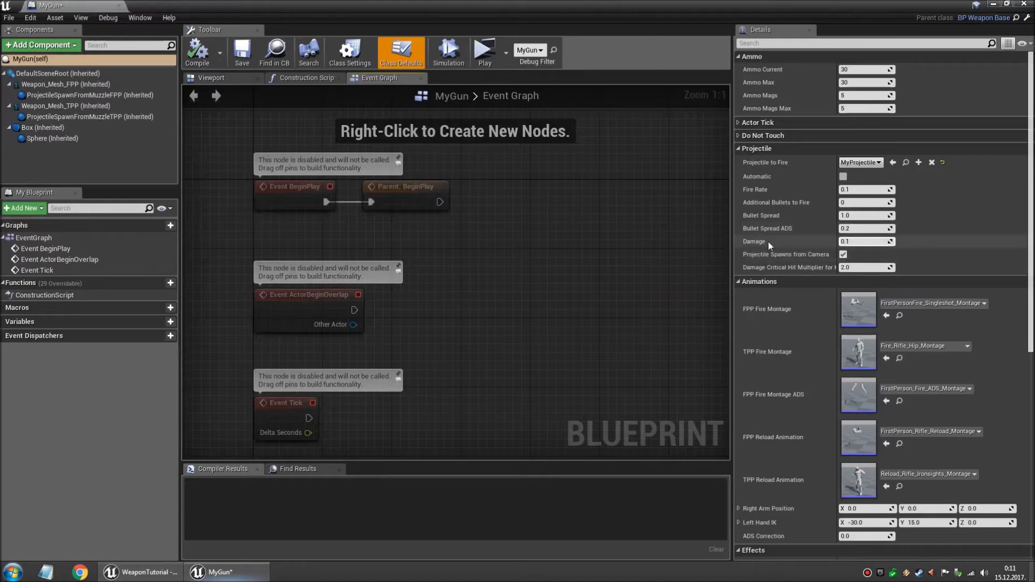
# In MyGun's viewport, turn off Projectile Spawns from Camera and look around the gun.
pyautogui.click(221, 78)
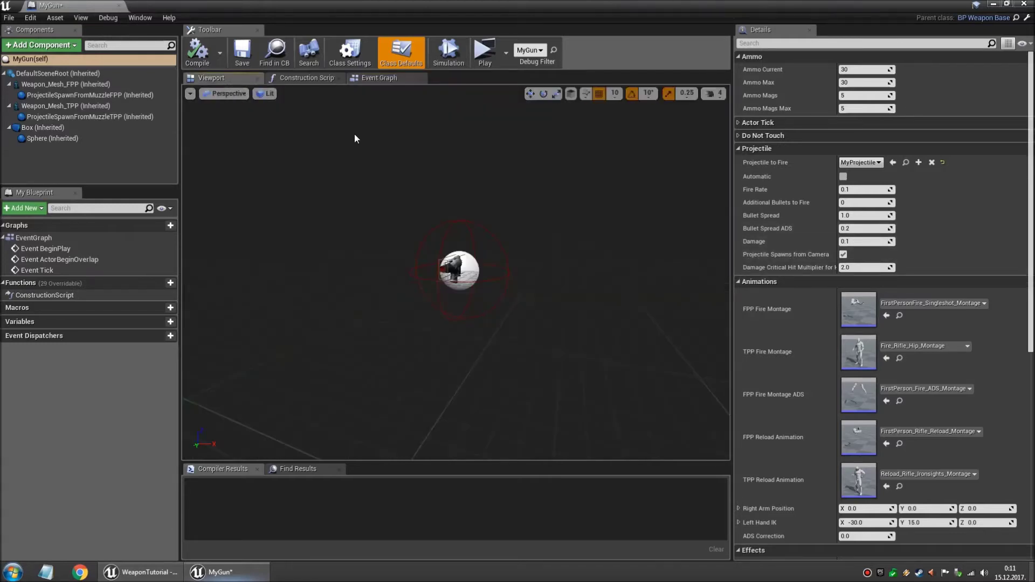
pyautogui.click(843, 254)
pyautogui.press('w')
pyautogui.moveTo(409, 267); pyautogui.dragTo(458, 270, button='right')
pyautogui.press('a')
pyautogui.press('s')
# Select ProjectileSpawnFromMuzzleFPP and nudge it slightly along the Y axis.
pyautogui.click(65, 95)
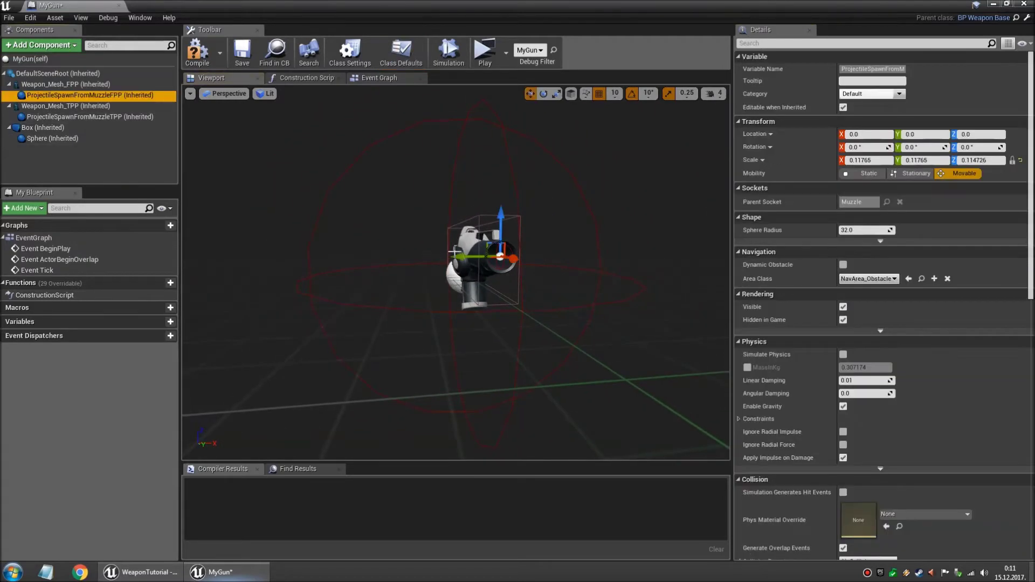
pyautogui.moveTo(475, 256)
pyautogui.mouseDown()
pyautogui.moveTo(317, 255)
pyautogui.moveTo(571, 256)
pyautogui.moveTo(481, 254)
pyautogui.mouseUp()
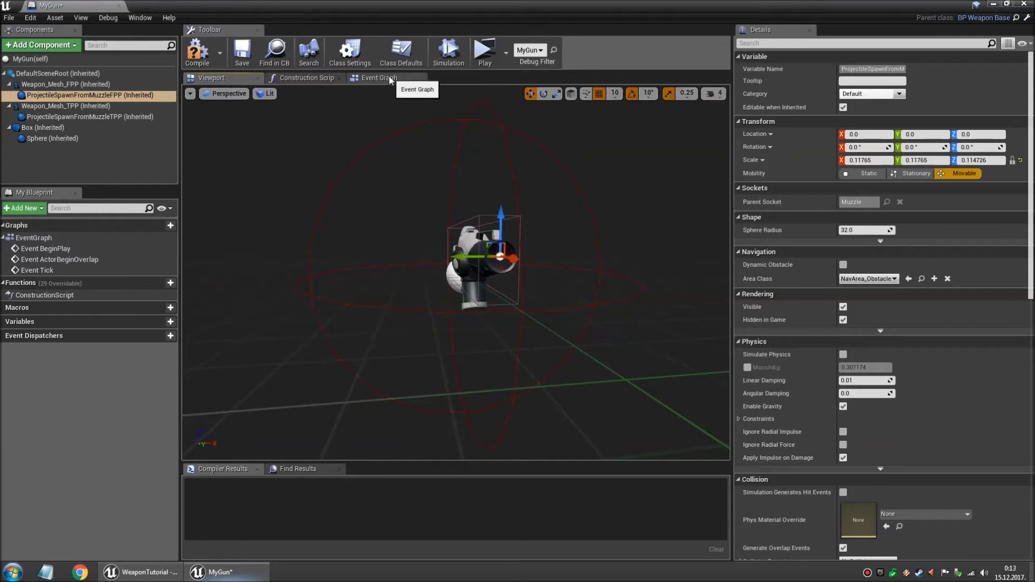
pyautogui.click(47, 60)
# Enable Use Scope Texture in MyGun's class defaults and compile.
pyautogui.click(401, 52)
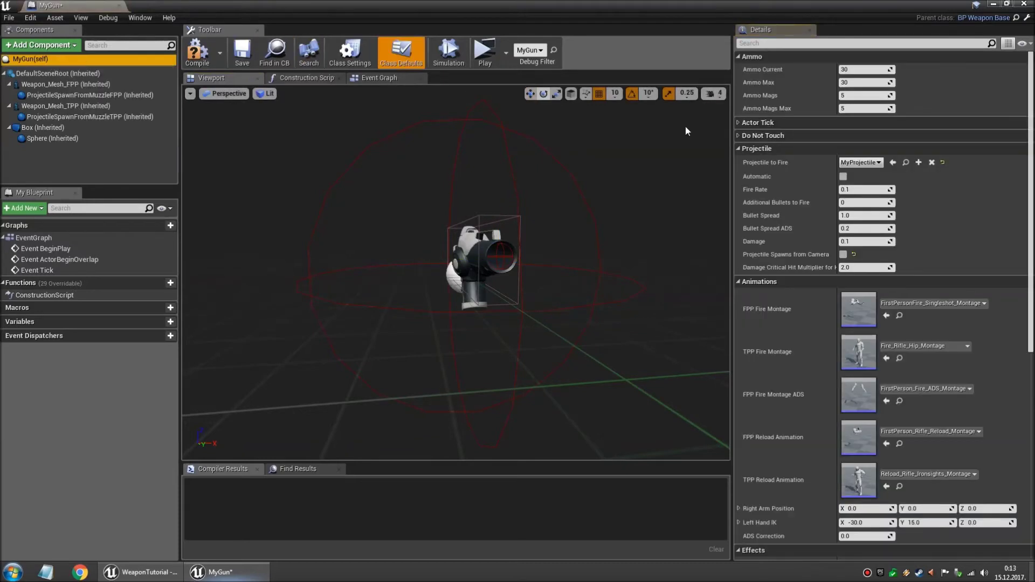
pyautogui.scroll(-4, 861, 209)
pyautogui.scroll(-5, 853, 212)
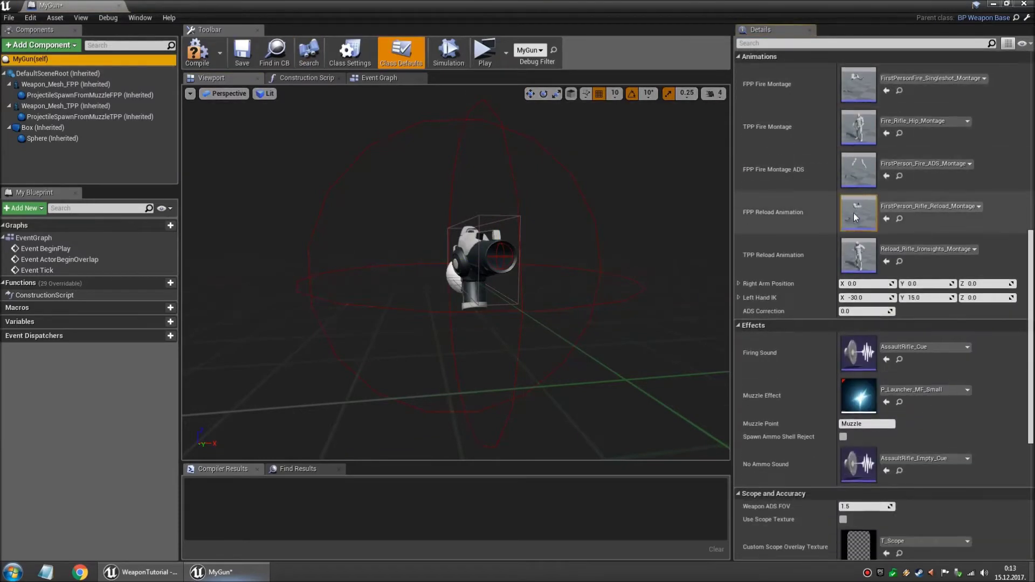
pyautogui.scroll(-2, 808, 331)
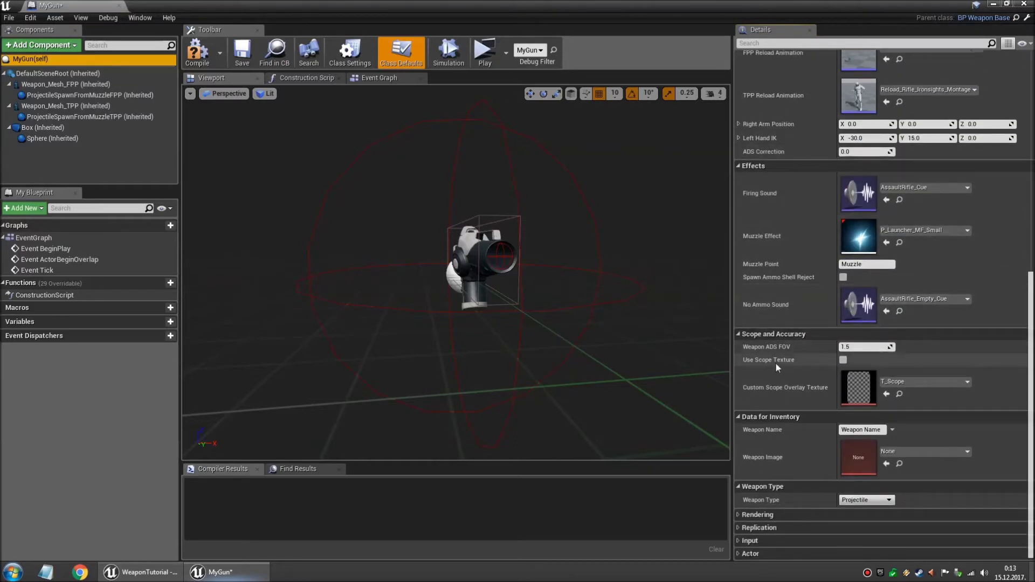
pyautogui.click(843, 359)
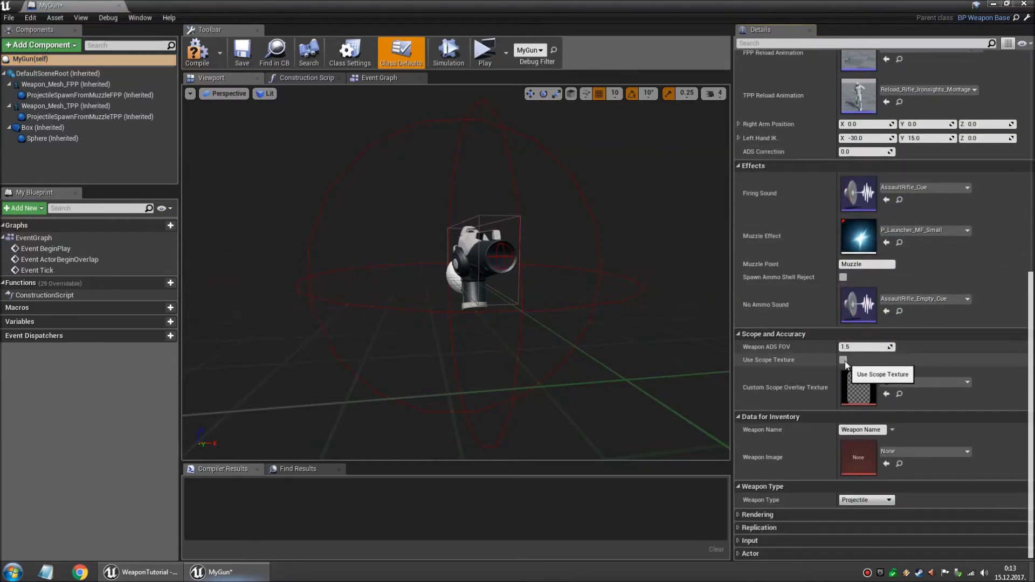
pyautogui.click(193, 54)
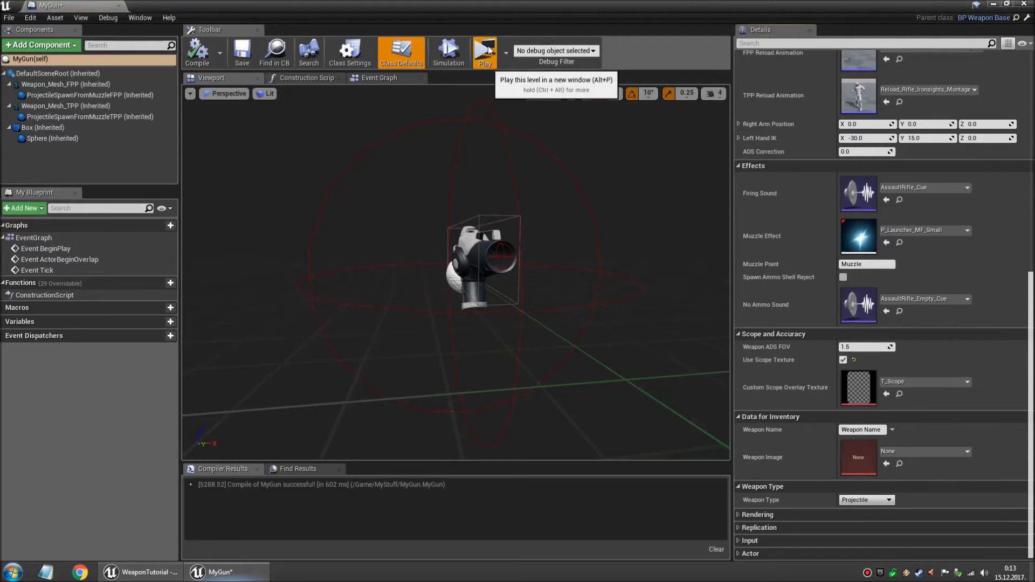
# Play-test picking up the gun and aiming through the scope, then close MyGun.
pyautogui.click(486, 52)
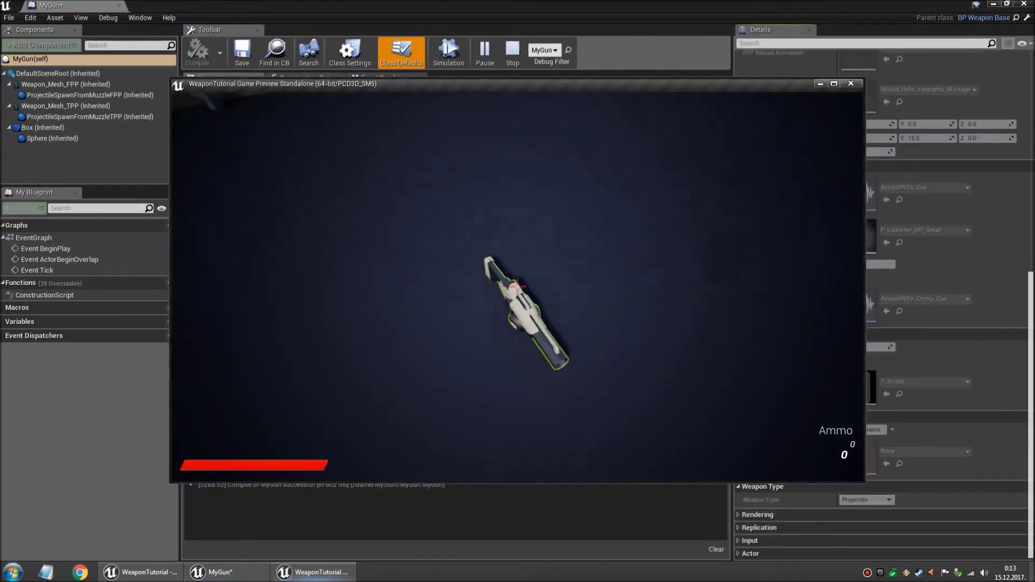
pyautogui.press('e')
pyautogui.rightClick(518, 287)
pyautogui.rightClick(517, 287)
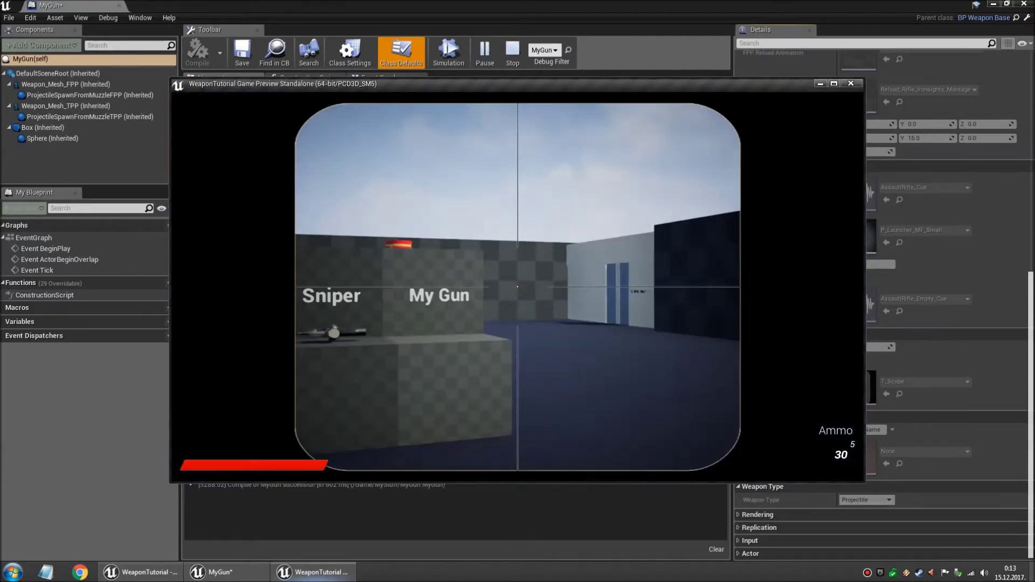
pyautogui.press('Escape')
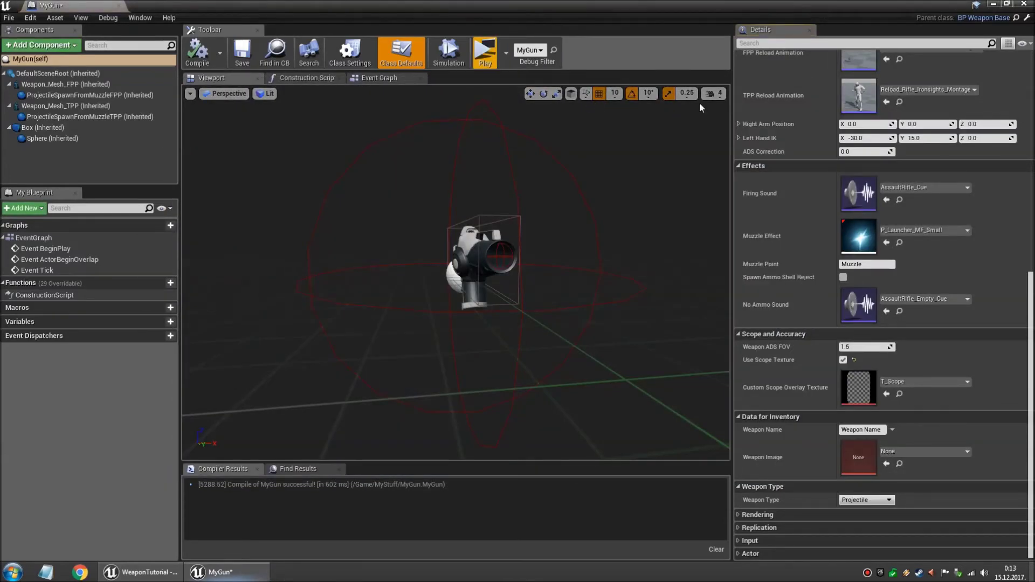
pyautogui.click(1023, 4)
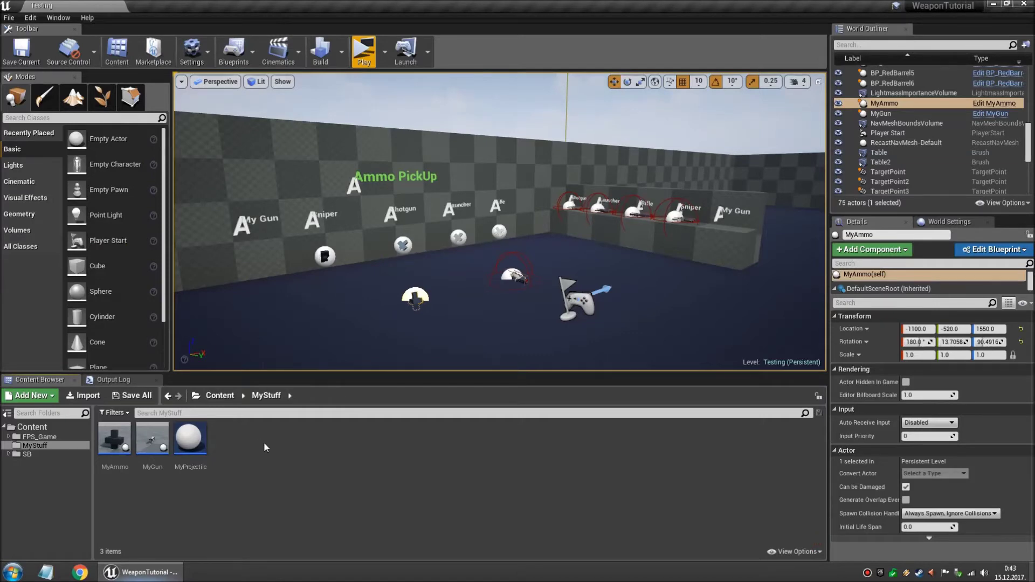
# Open SKWeapShotgun_Skeleton from Weapons > Meshes and inspect the shotgun and its Muzzle socket.
pyautogui.doubleClick(45, 473)
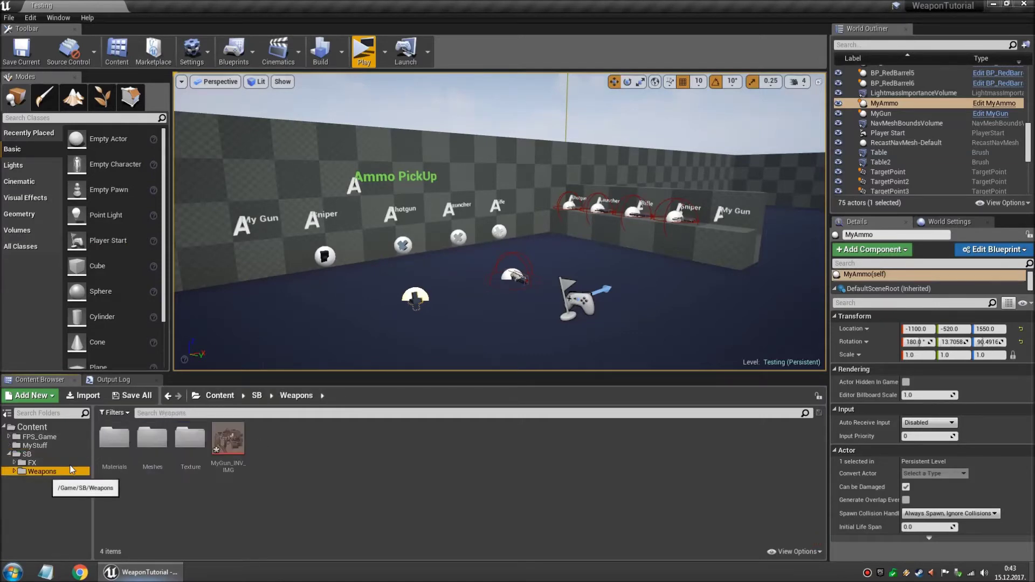
pyautogui.doubleClick(151, 434)
pyautogui.doubleClick(142, 445)
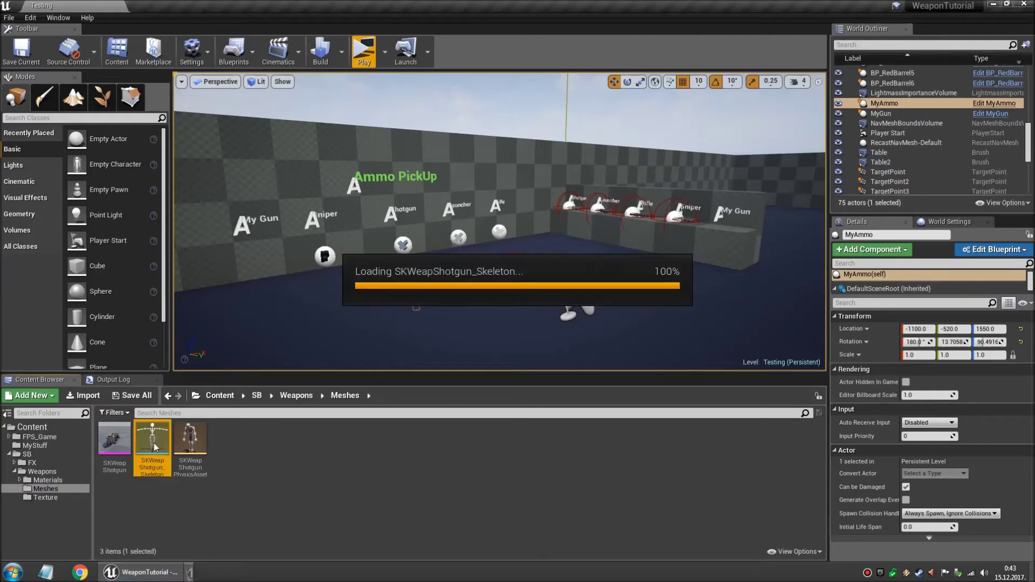
pyautogui.press('a')
pyautogui.moveTo(441, 276); pyautogui.dragTo(593, 270, button='right')
pyautogui.click(46, 116)
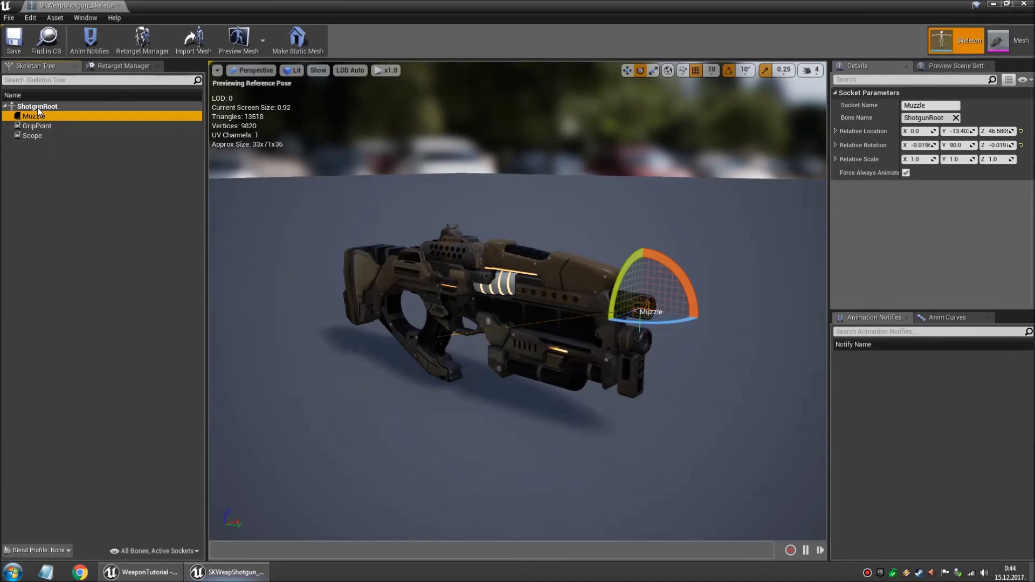
# Add an AmmoReject socket to the ShotgunRoot bone, save the skeleton, and close its editor.
pyautogui.rightClick(37, 107)
pyautogui.click(59, 164)
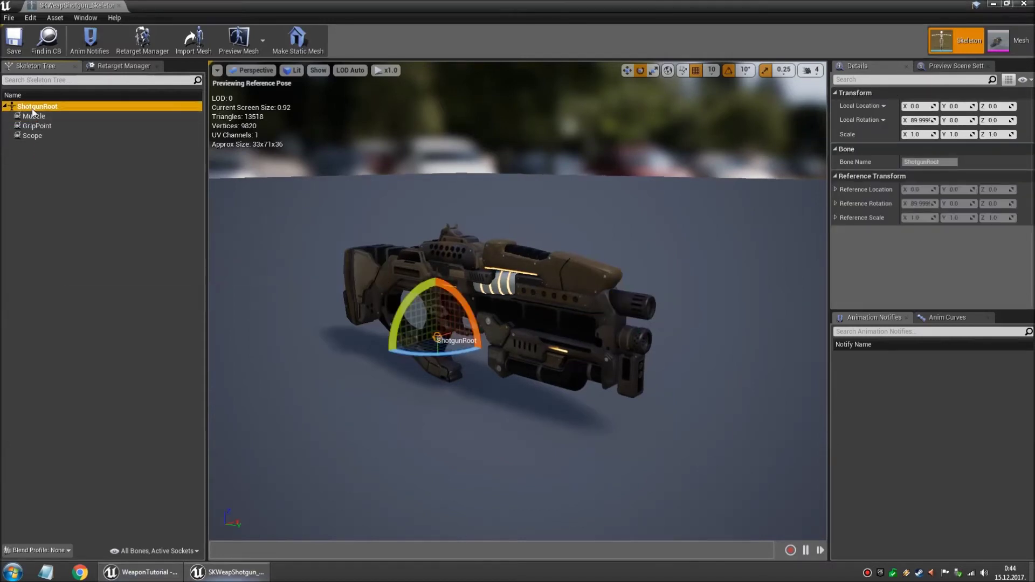
pyautogui.rightClick(33, 109)
pyautogui.click(70, 145)
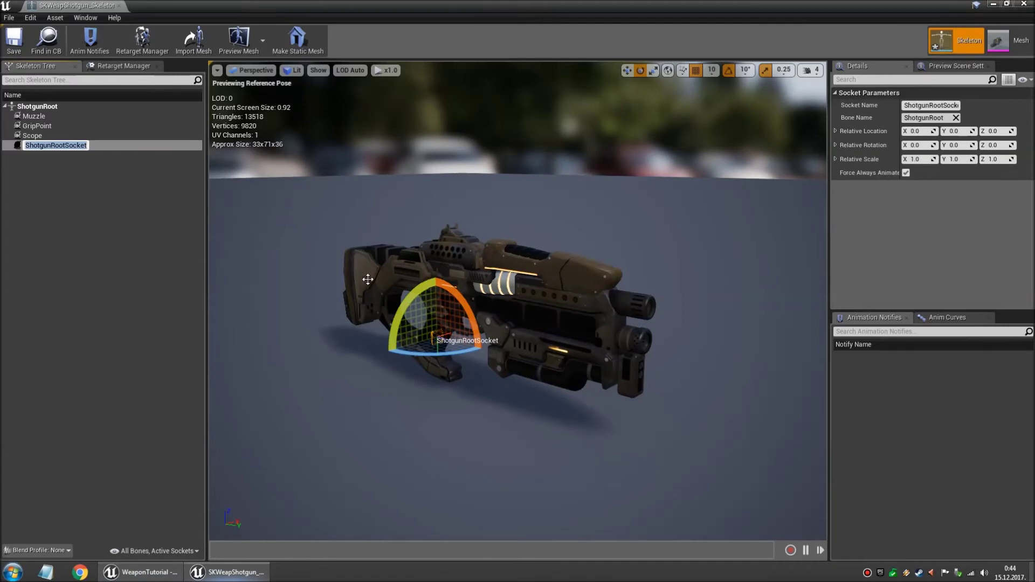
pyautogui.write('A')
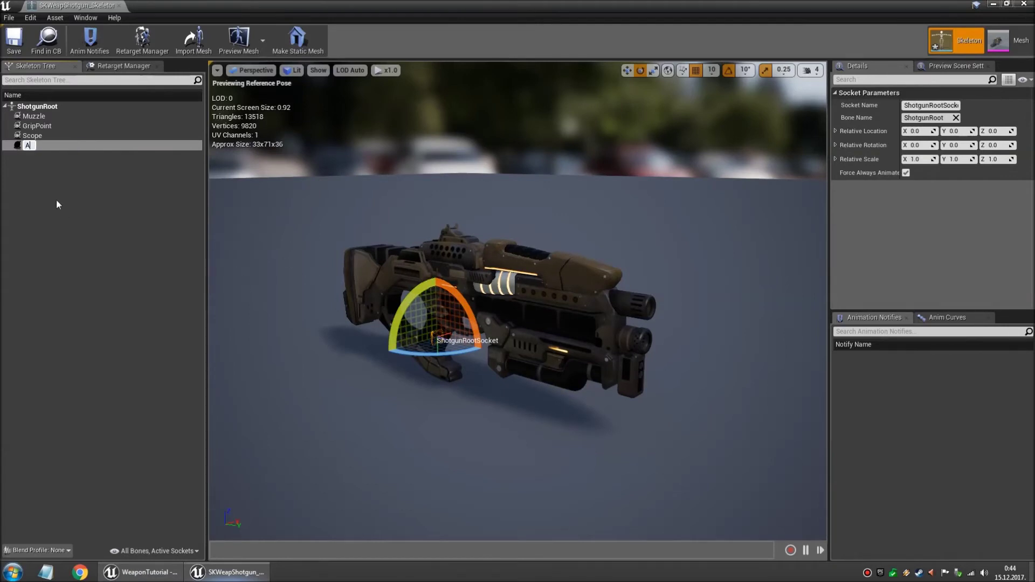
pyautogui.write('mmoReject')
pyautogui.press('Return')
pyautogui.click(14, 40)
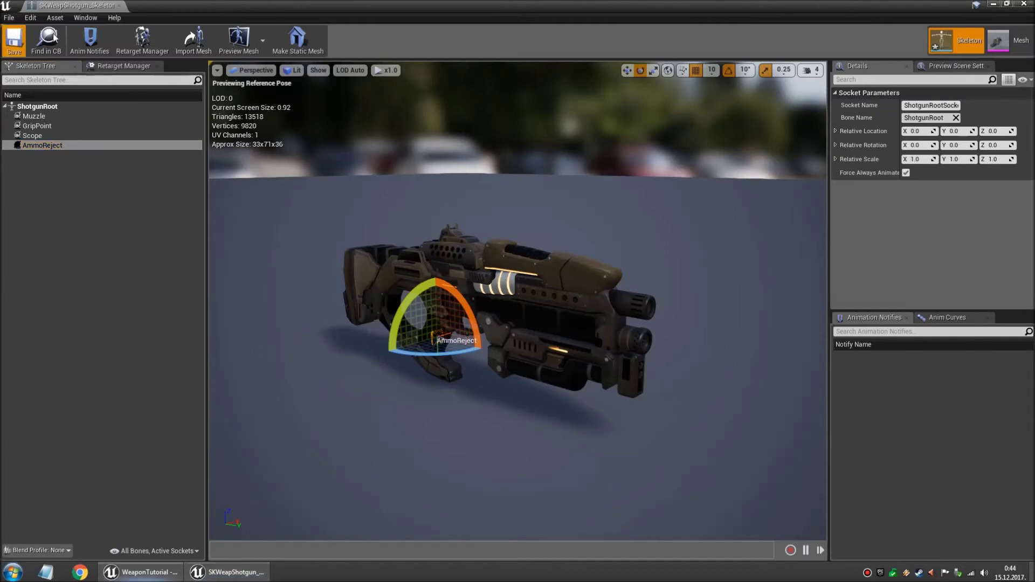
pyautogui.click(1024, 4)
pyautogui.click(263, 476)
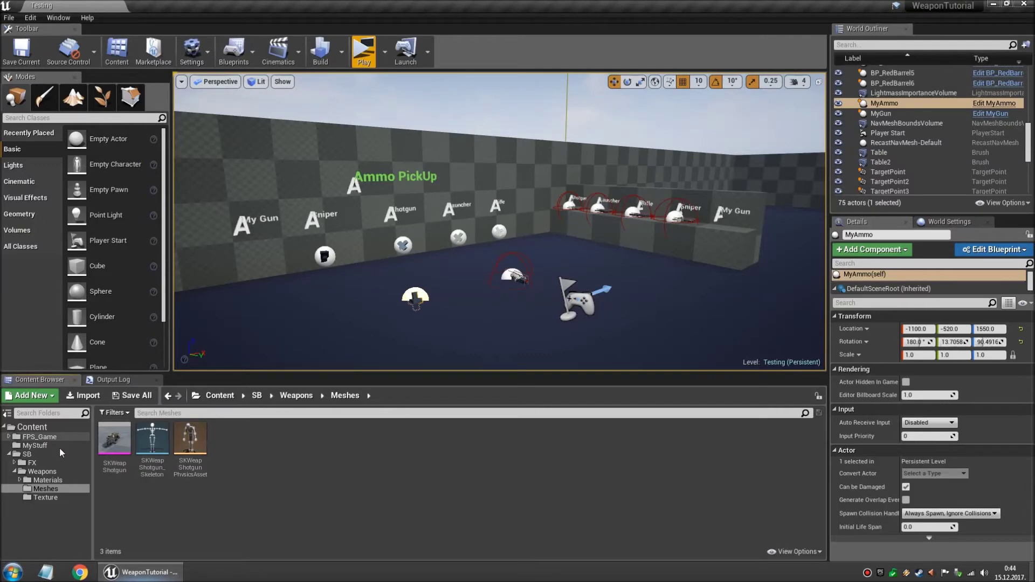
# Open the MyGun blueprint from MyStuff and view the gun in its 3D viewport.
pyautogui.click(34, 446)
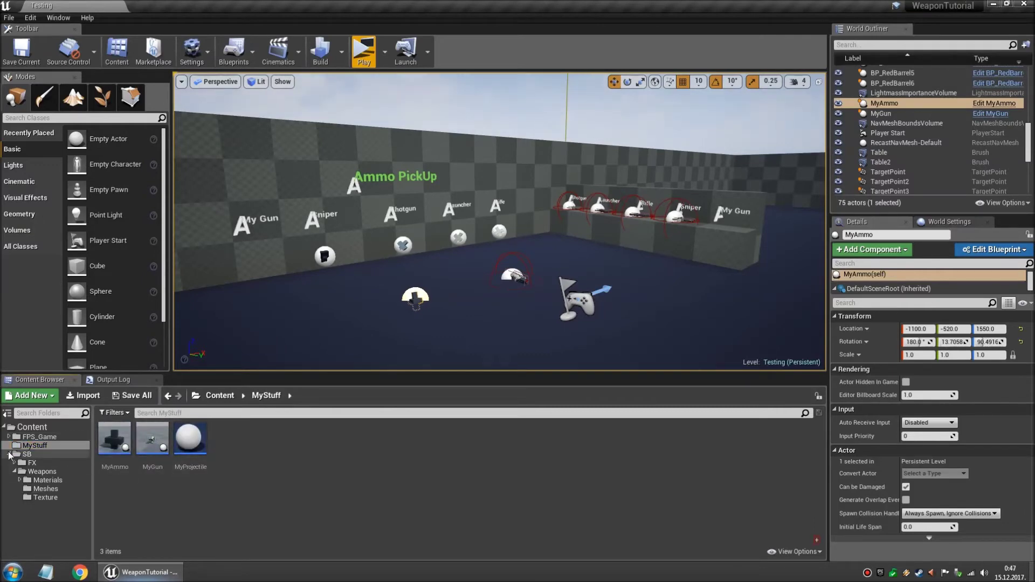
pyautogui.click(9, 455)
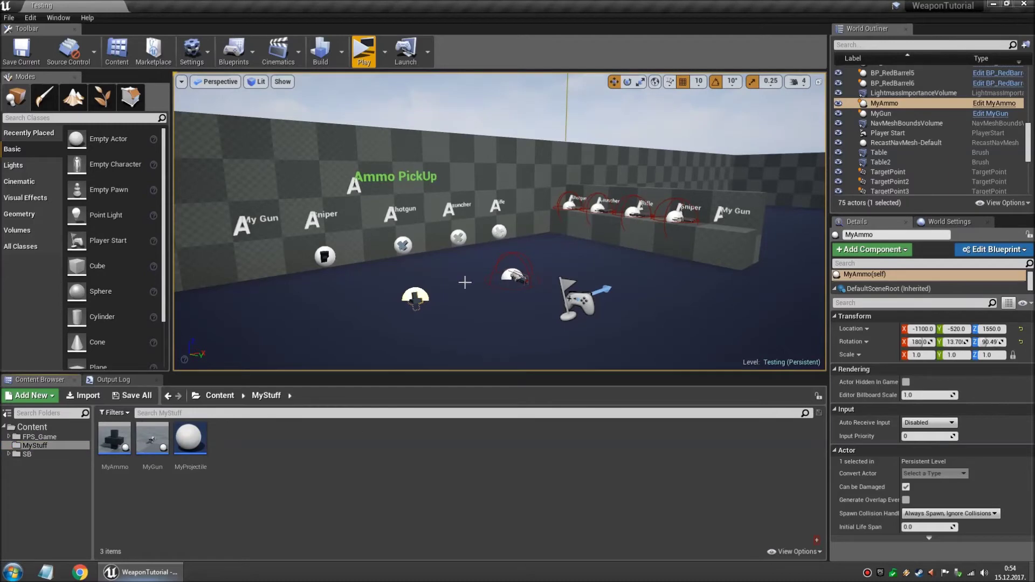
pyautogui.doubleClick(153, 439)
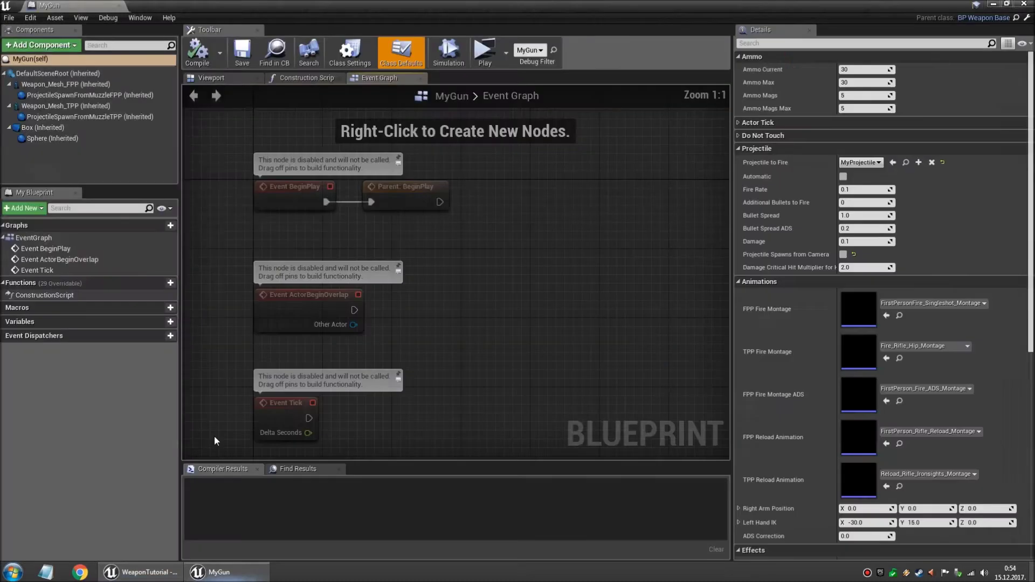
pyautogui.click(233, 77)
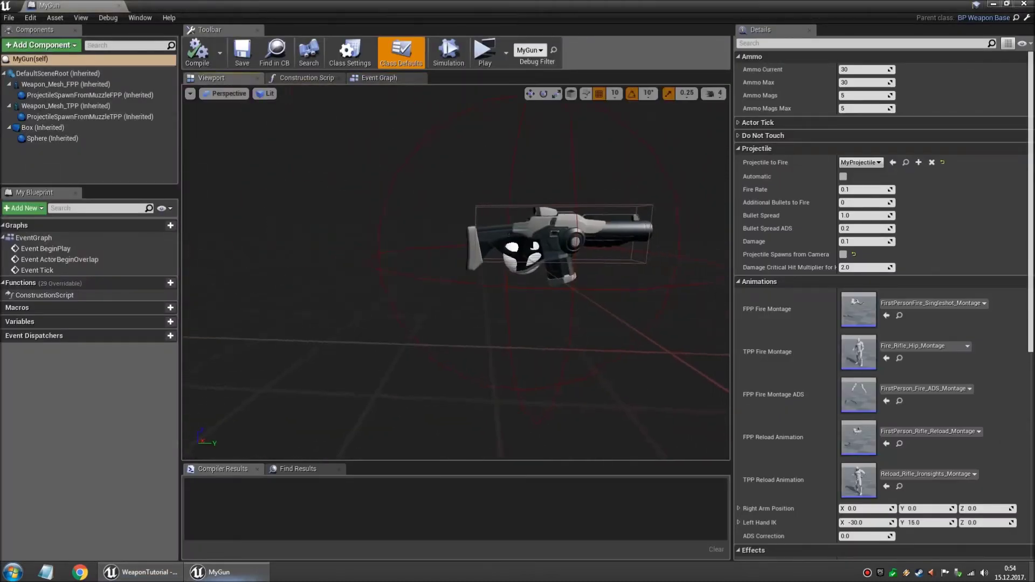
pyautogui.moveTo(351, 200); pyautogui.dragTo(388, 196, button='right')
# Set both third-person and first-person weapon meshes to SKWeapShotgun and compile MyGun.
pyautogui.click(398, 237)
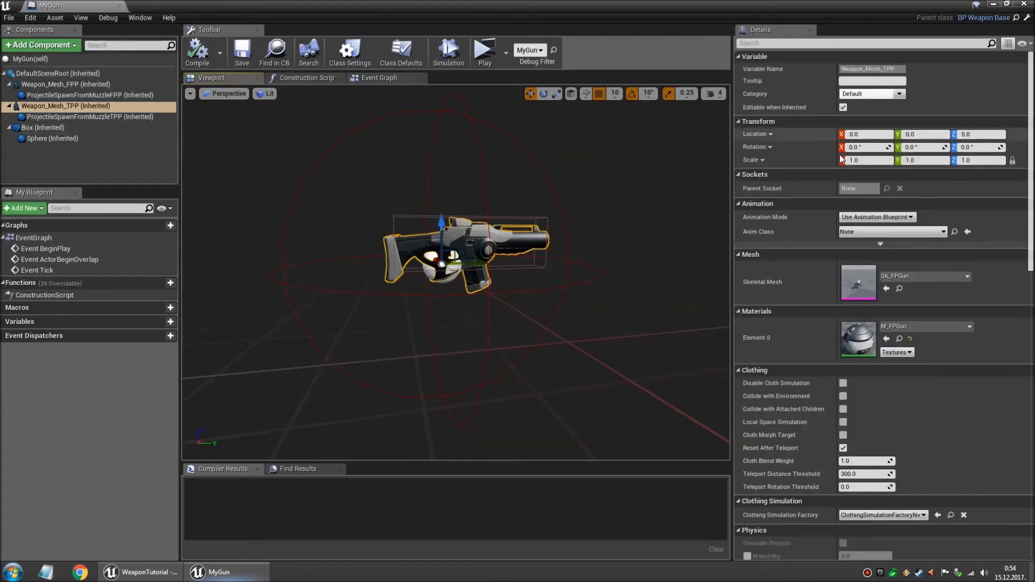
pyautogui.click(936, 275)
pyautogui.click(915, 478)
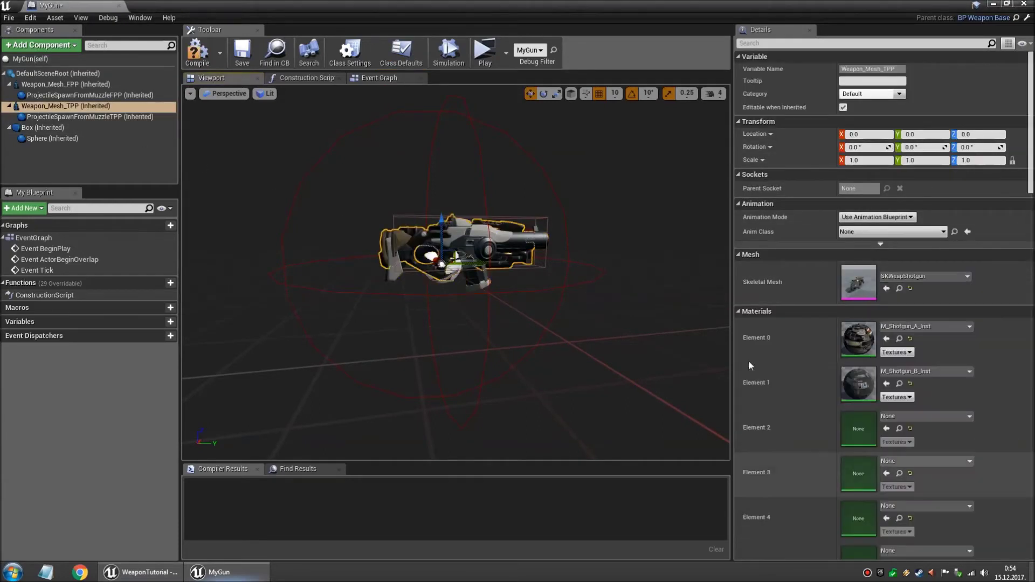
pyautogui.click(65, 84)
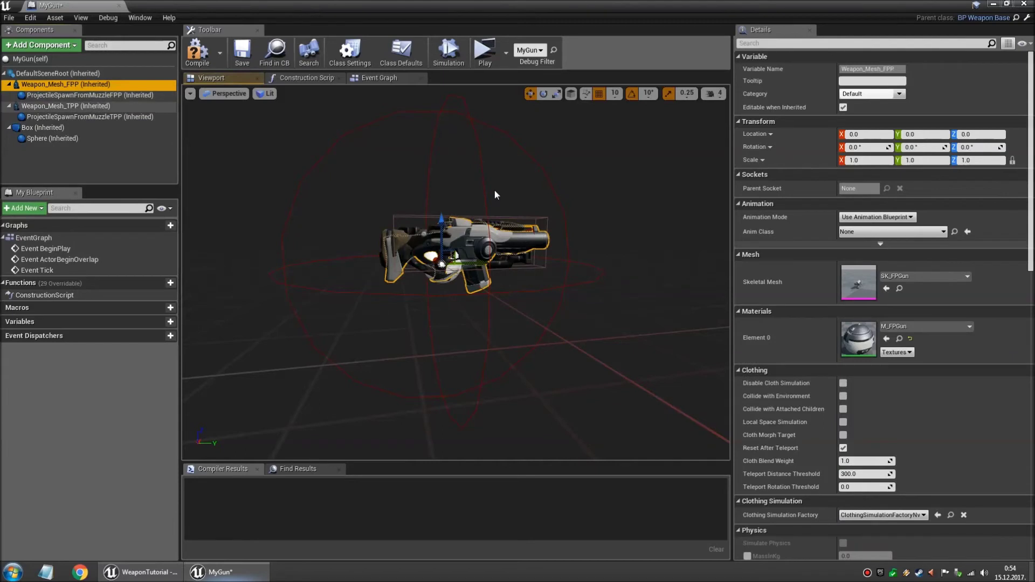
pyautogui.click(925, 276)
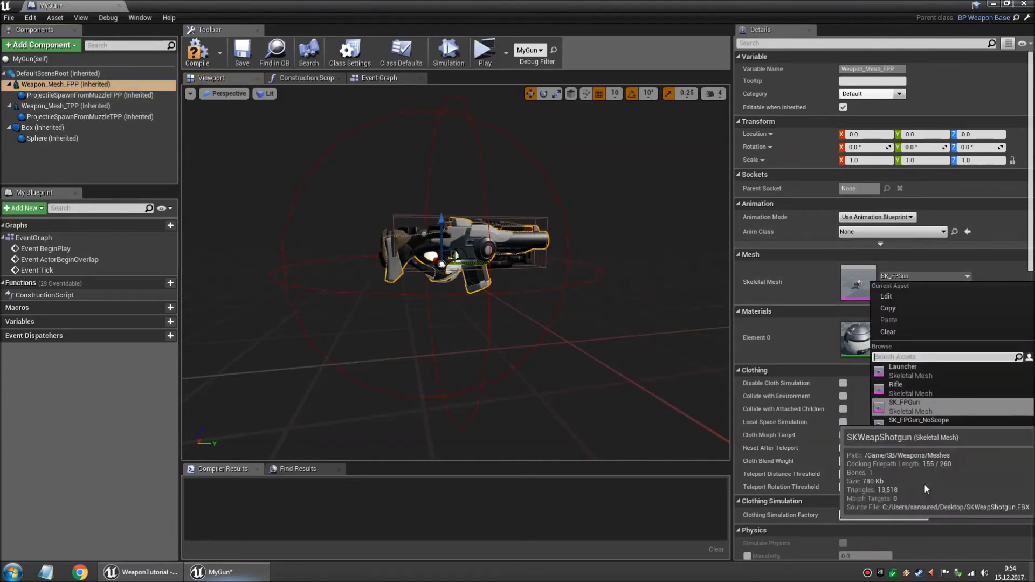
pyautogui.click(911, 366)
pyautogui.click(197, 57)
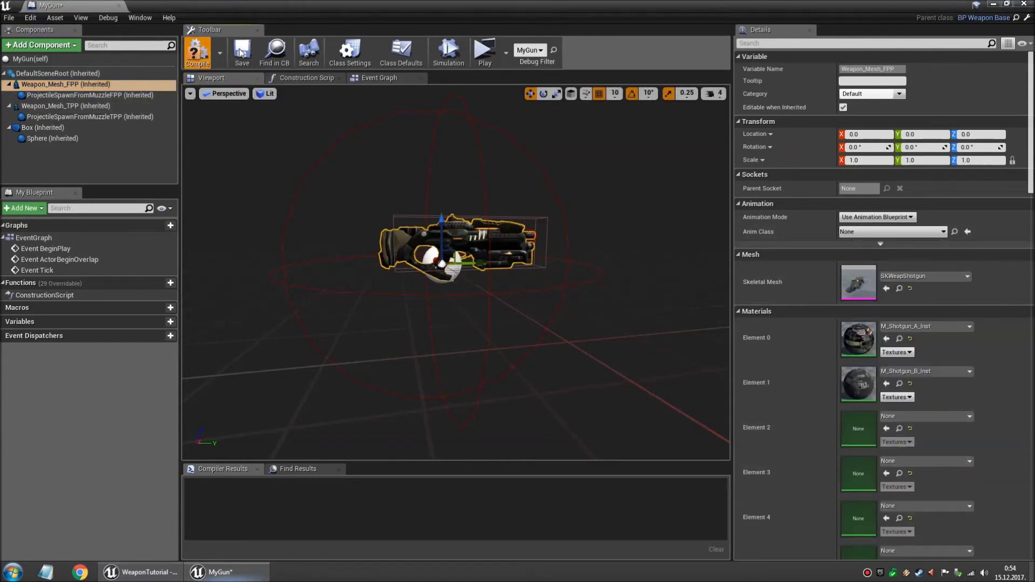
pyautogui.click(30, 58)
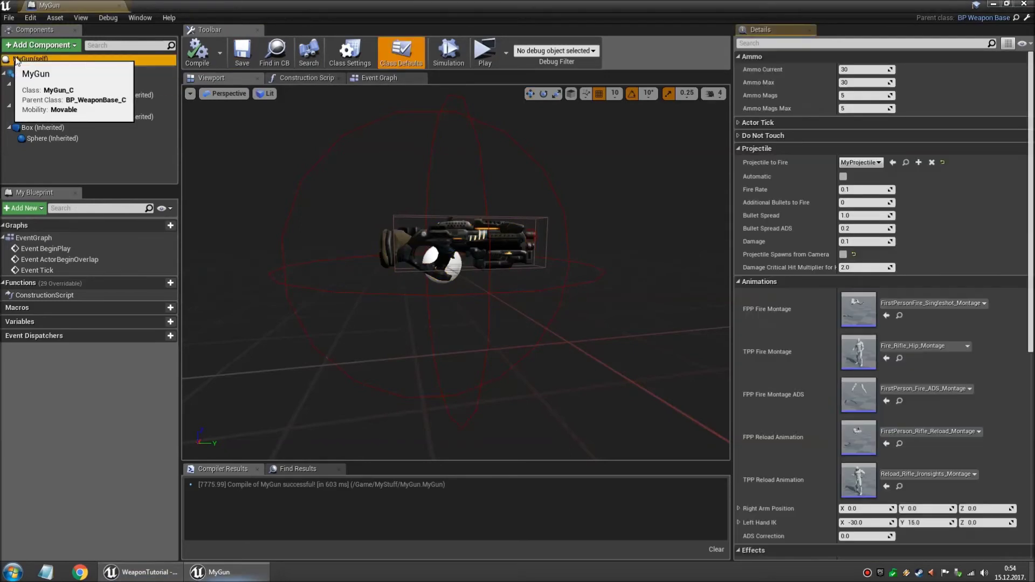
pyautogui.click(381, 78)
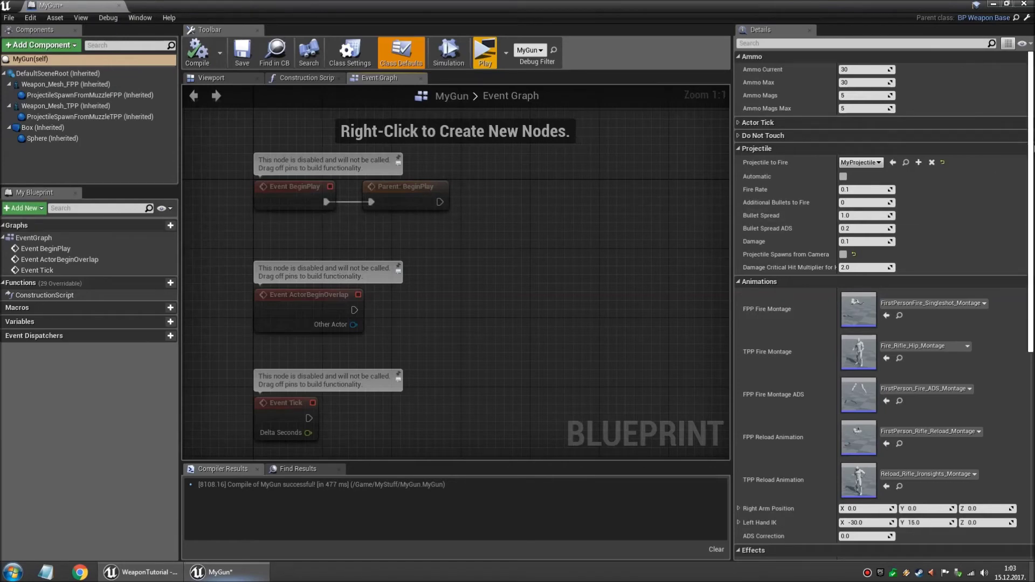
# Uncheck Use Scope Texture and search the Firing Sound picker for 'fire'.
pyautogui.scroll(-6, 884, 301)
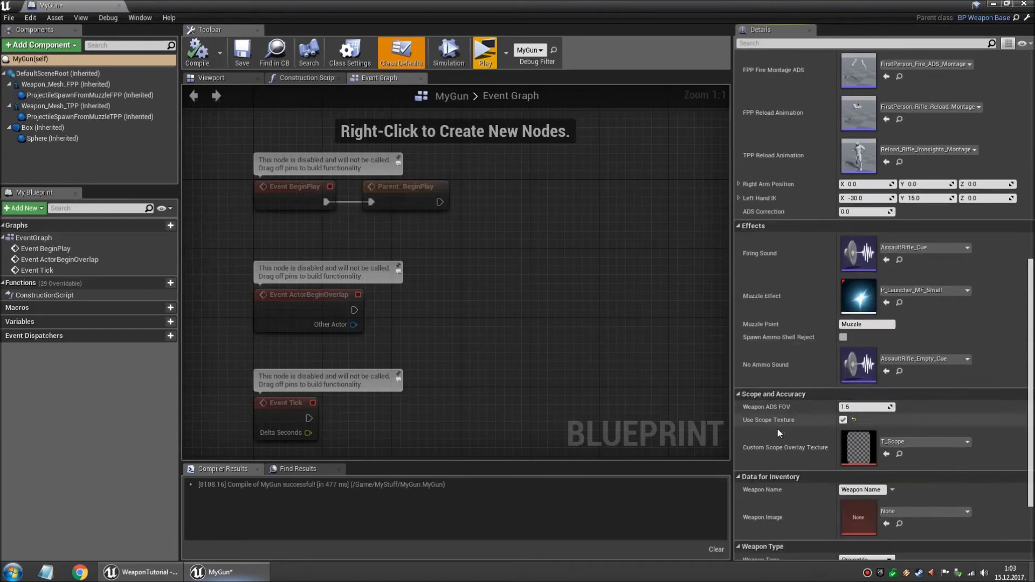
pyautogui.click(843, 420)
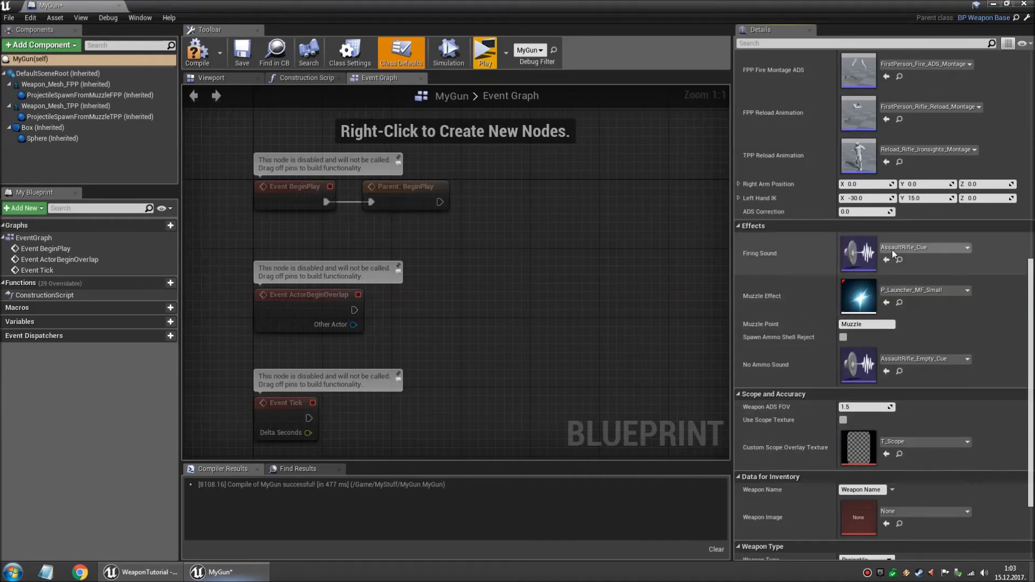
pyautogui.click(915, 249)
pyautogui.write('fi')
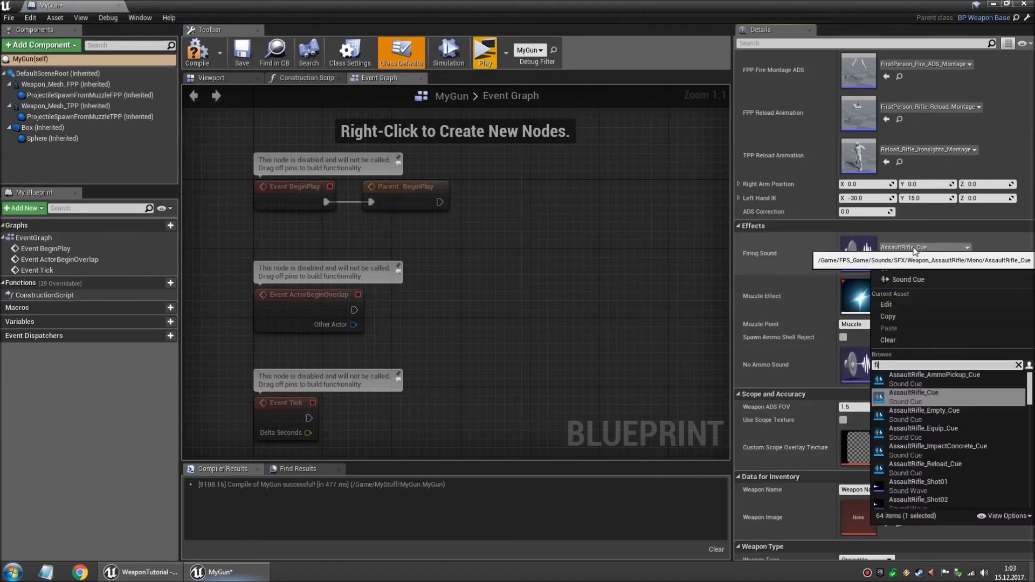
pyautogui.write('re')
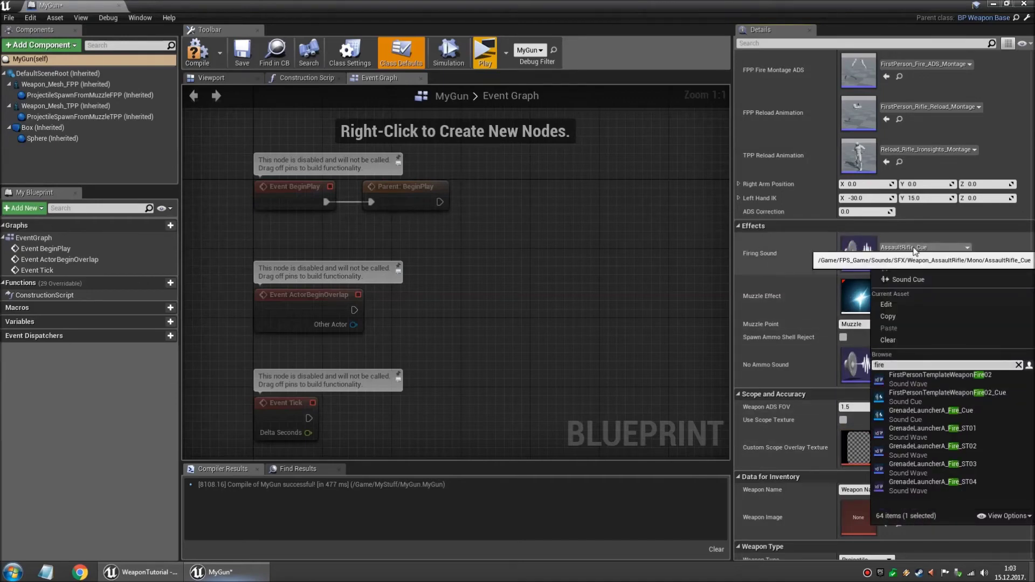
# Choose GrenadeLauncherA_Fire_Cue as Firing Sound, enter BFG as Weapon Name, and pick MyGun_INV_IMG as Weapon Image.
pyautogui.click(933, 412)
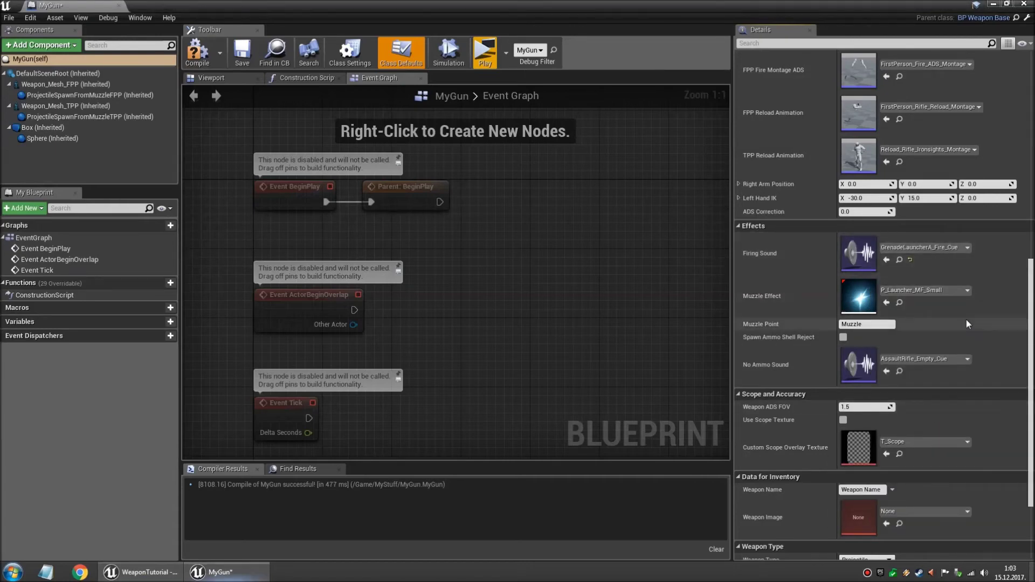
pyautogui.scroll(-3, 966, 319)
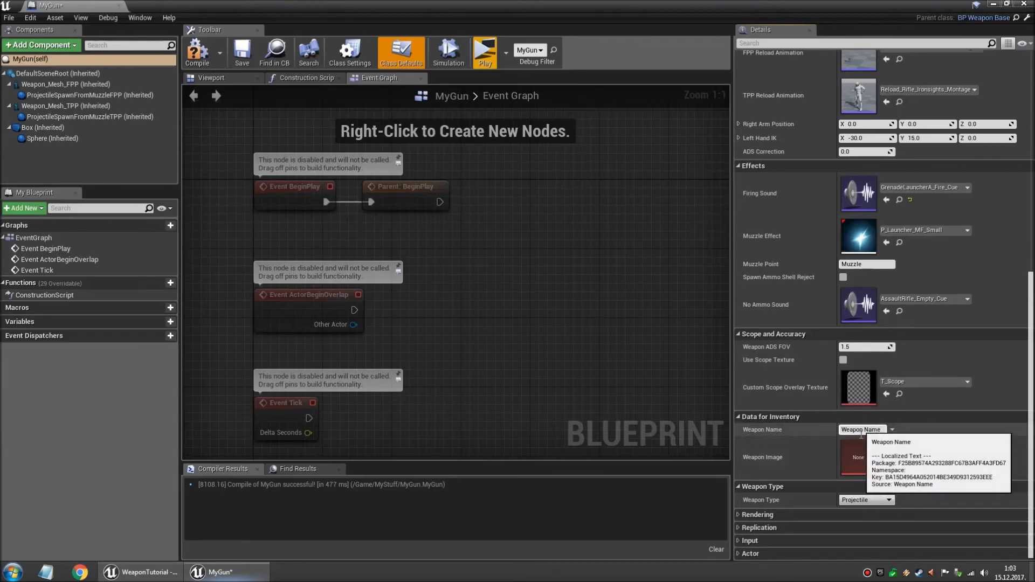
pyautogui.click(884, 433)
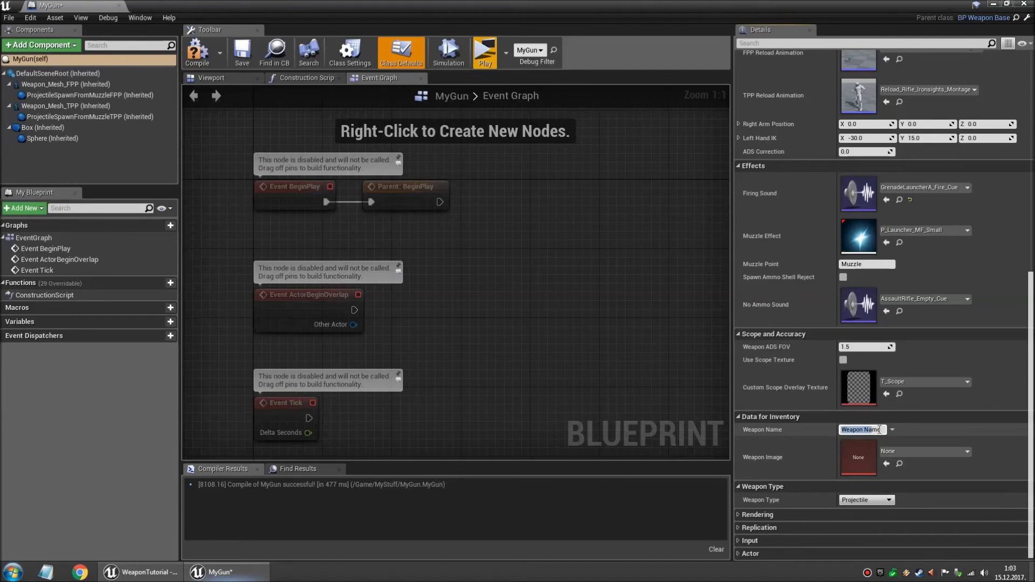
pyautogui.click(878, 430)
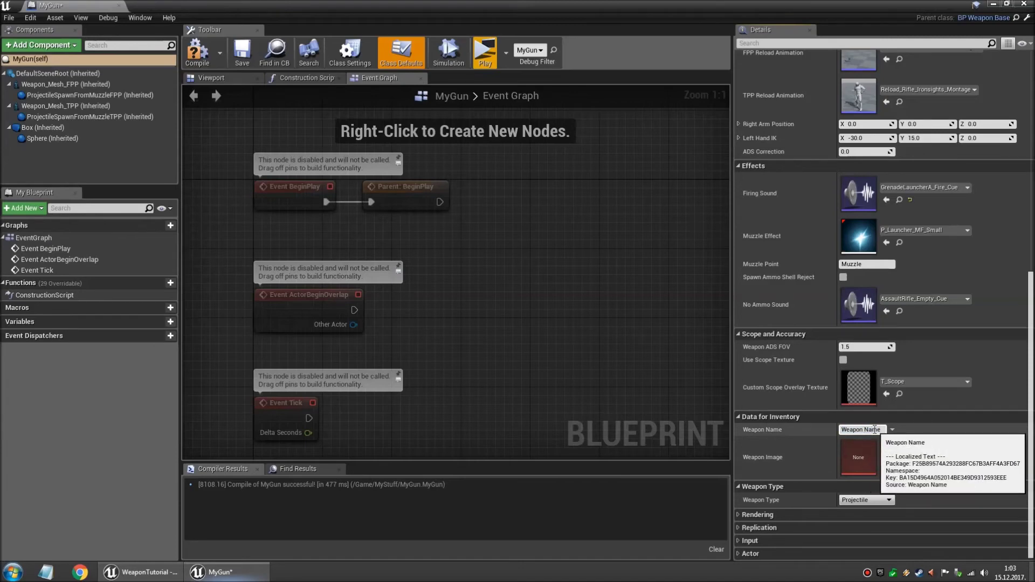
pyautogui.hotkey('ctrl', 'a')
pyautogui.write('M')
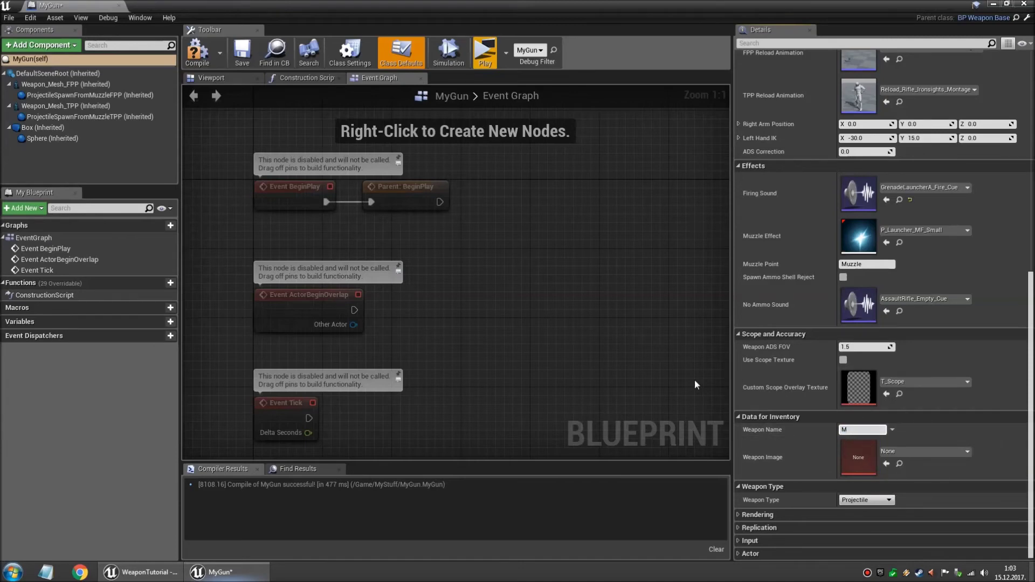
pyautogui.press('BackSpace')
pyautogui.write('BFG')
pyautogui.click(917, 450)
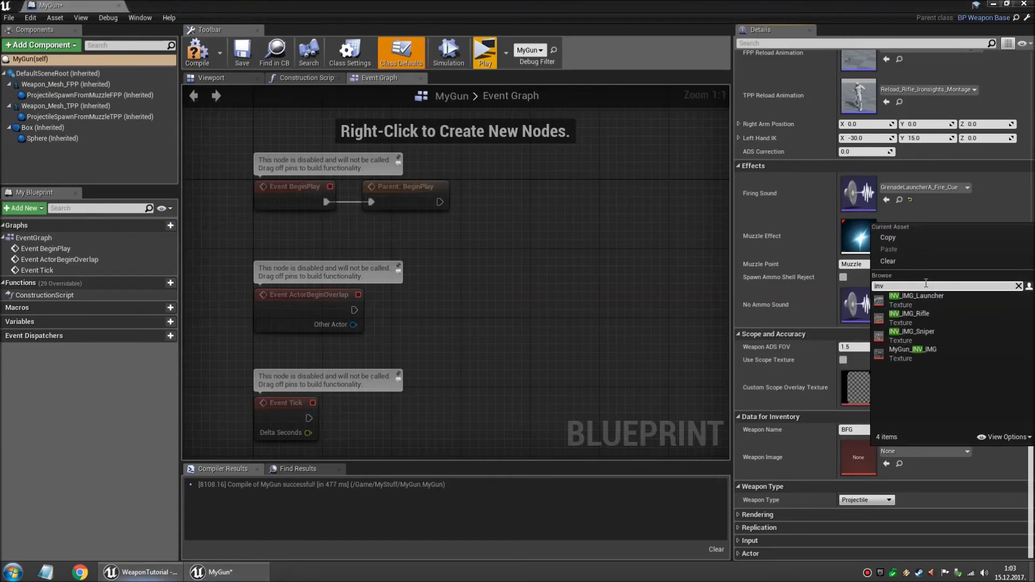
pyautogui.click(907, 351)
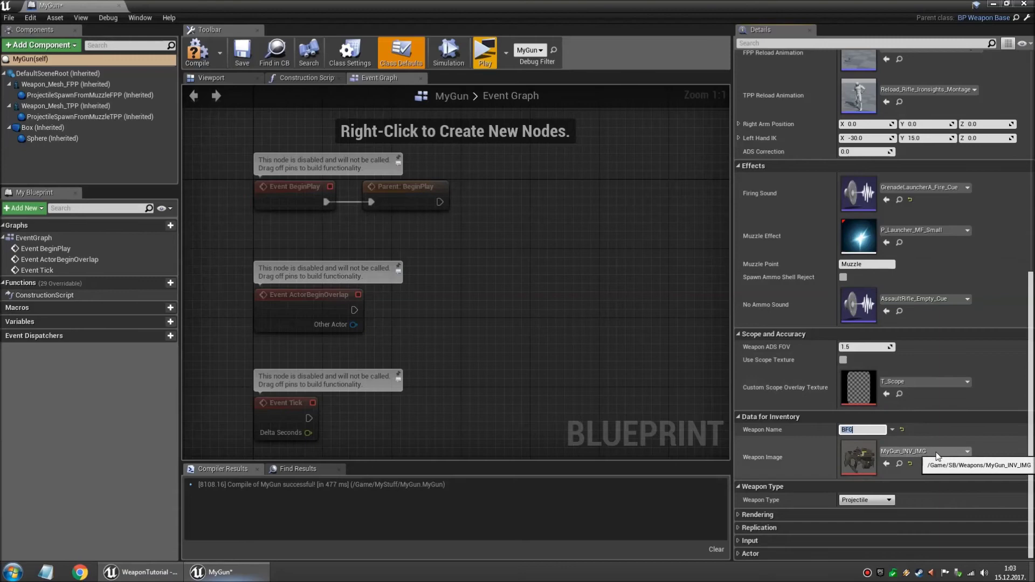
# Compile and save MyGun, start a play test, and pick up the gun, Rifle and Sniper.
pyautogui.click(243, 52)
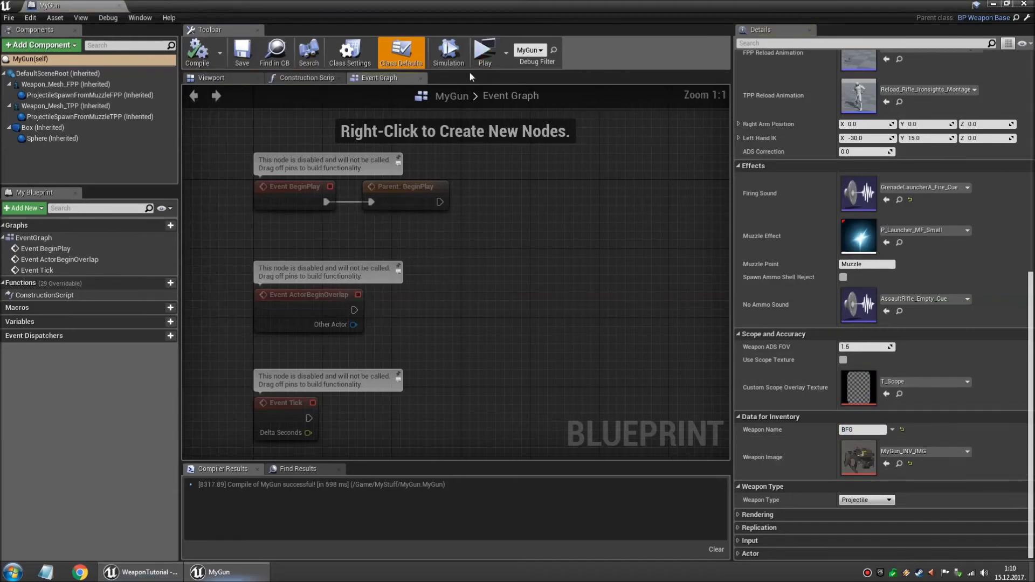
pyautogui.click(485, 52)
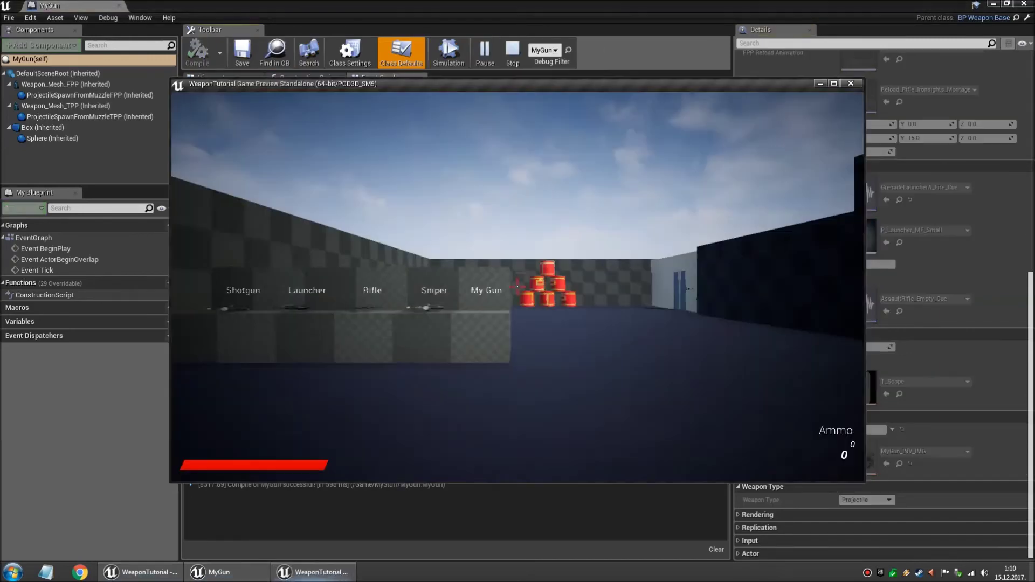
pyautogui.press('w')
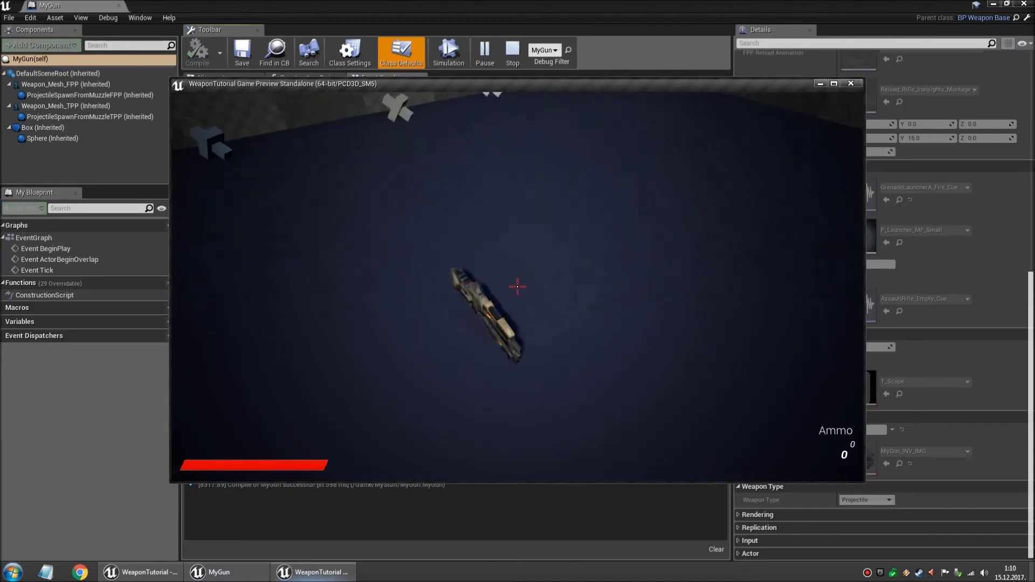
pyautogui.press('e')
pyautogui.press('w')
pyautogui.press('e')
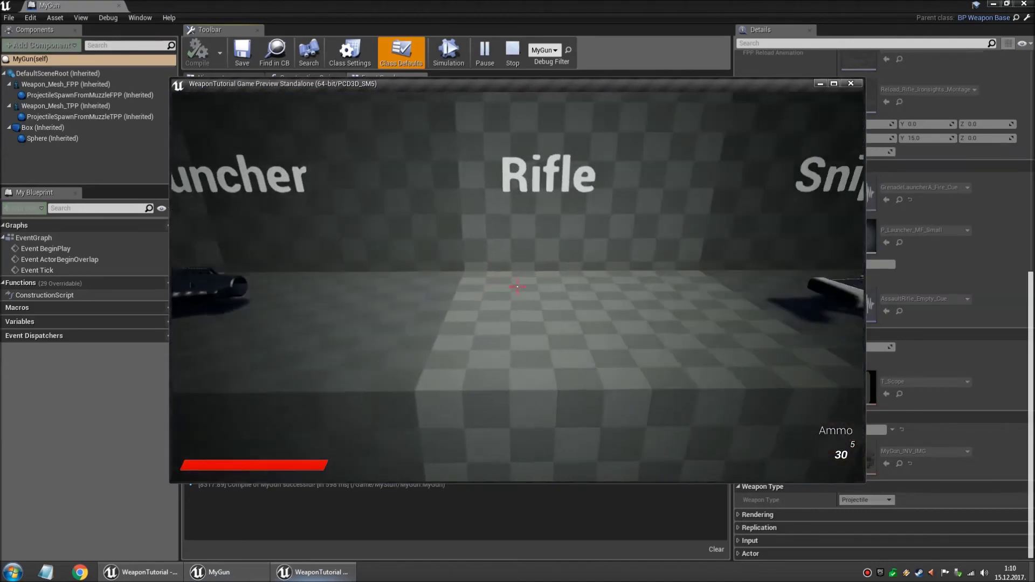
pyautogui.press('1')
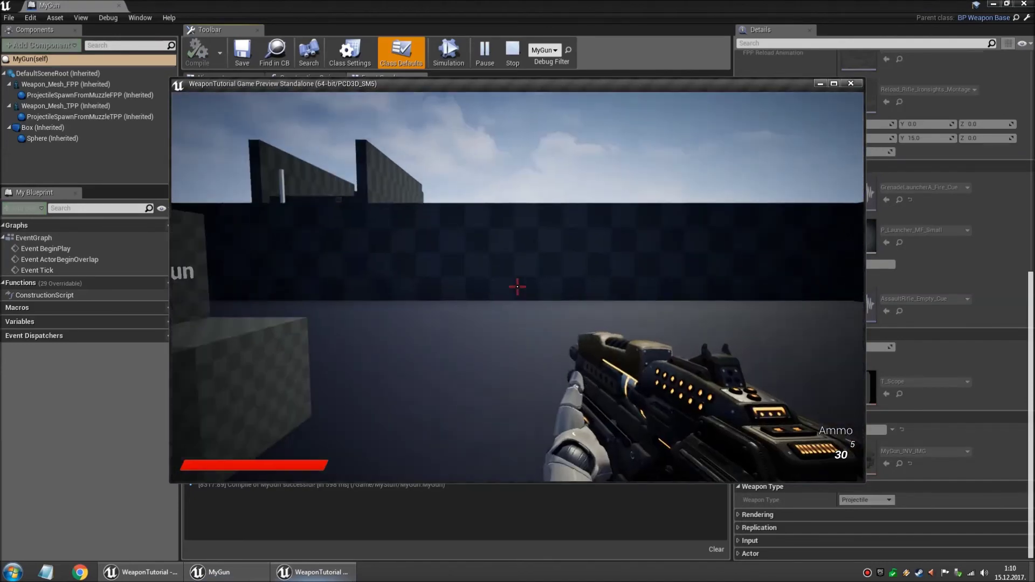
pyautogui.press('2')
pyautogui.press('w')
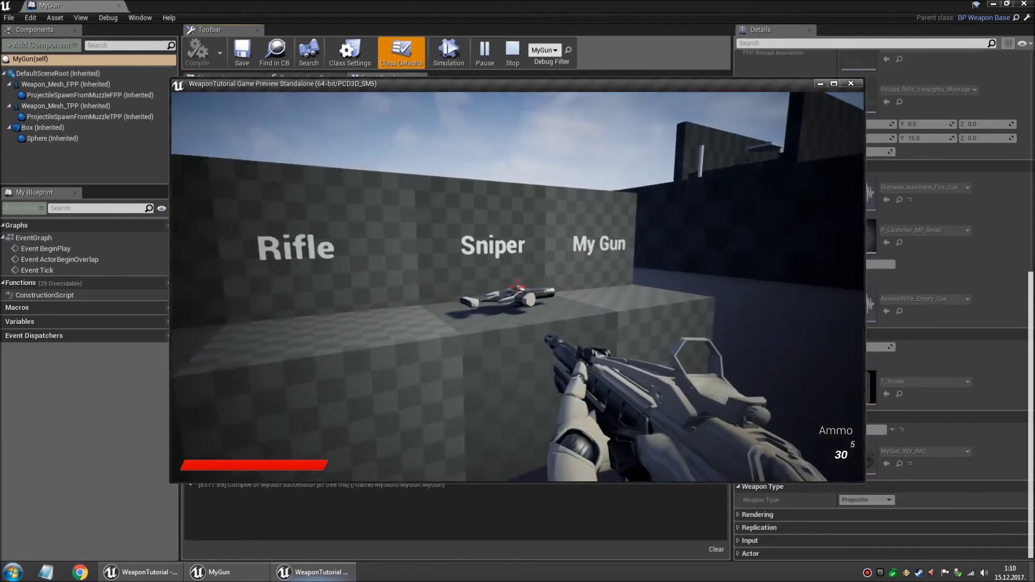
pyautogui.press('e')
# Drop BFG from the inventory onto the floor, fire, and pick BFG back up.
pyautogui.press('i')
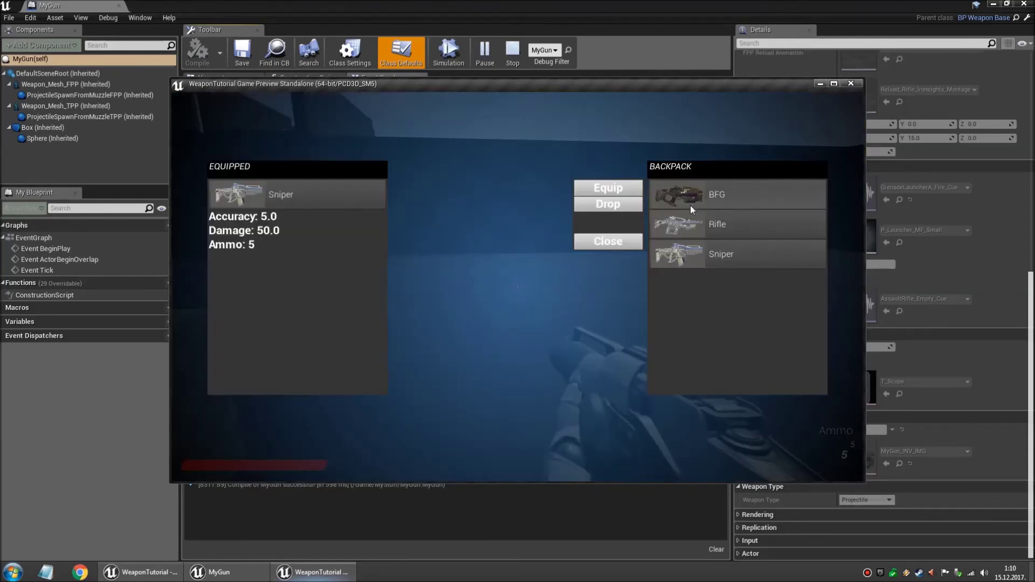
pyautogui.click(717, 193)
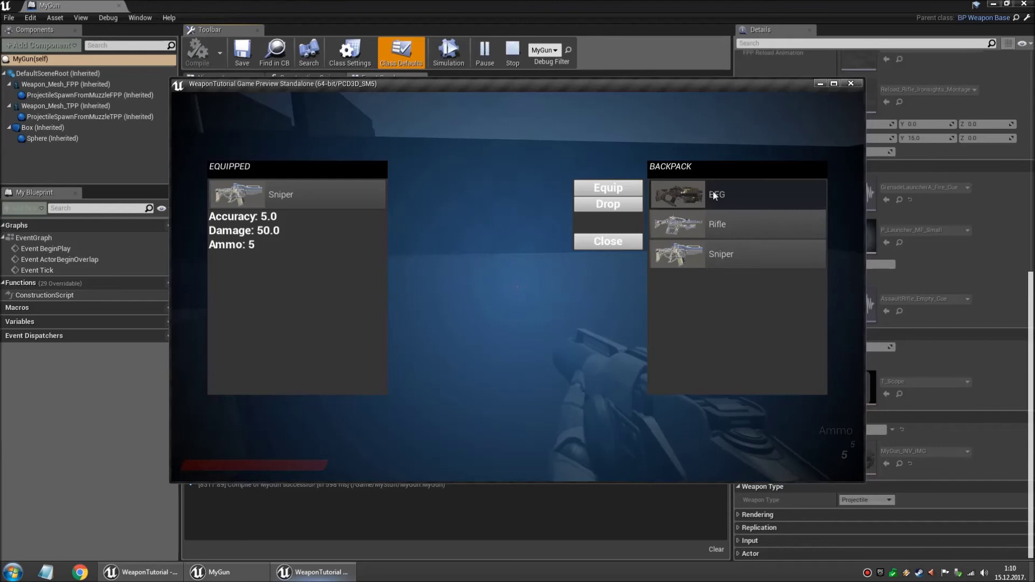
pyautogui.click(608, 204)
pyautogui.click(608, 241)
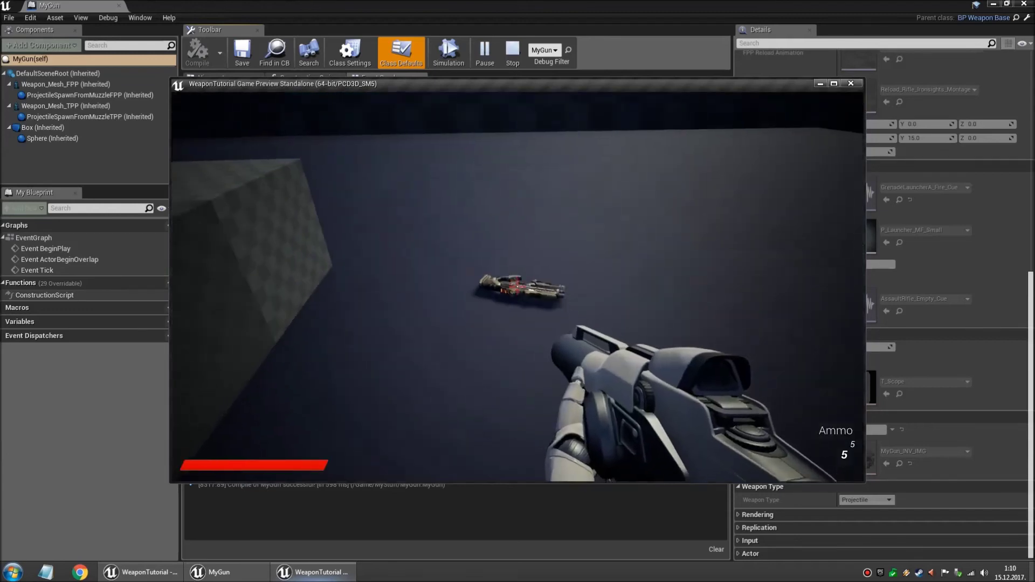
pyautogui.click(517, 286)
pyautogui.press('w')
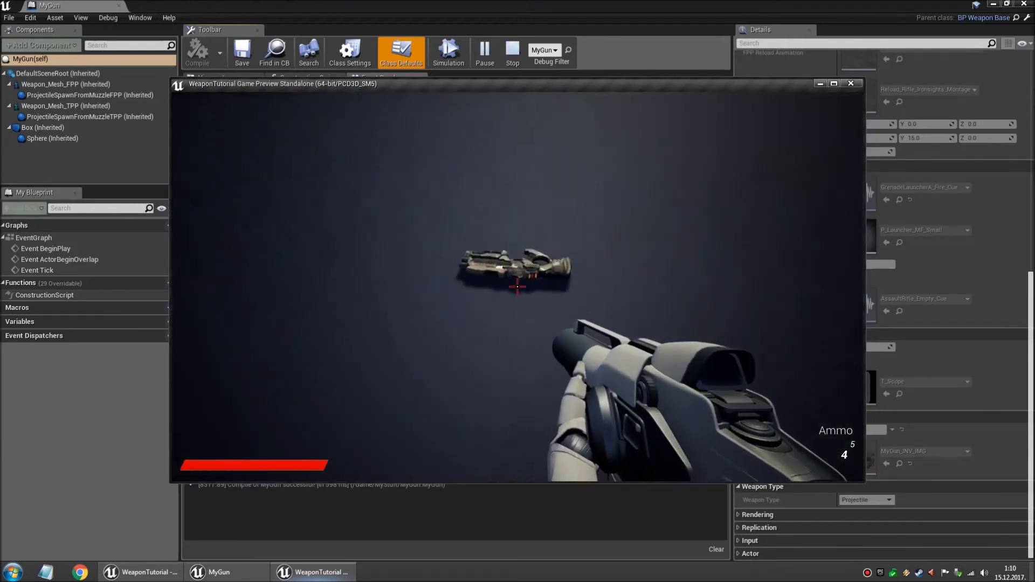
pyautogui.press('e')
# Toggle aim-down-sights on and off twice to check alignment, then end the play session.
pyautogui.rightClick(517, 286)
pyautogui.rightClick(517, 286)
pyautogui.rightClick(518, 286)
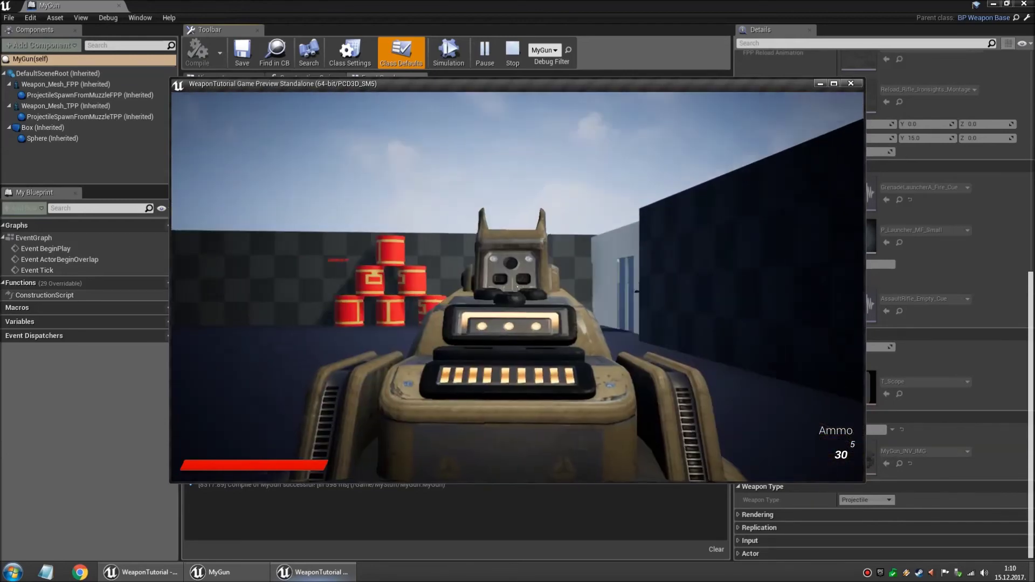
pyautogui.rightClick(517, 287)
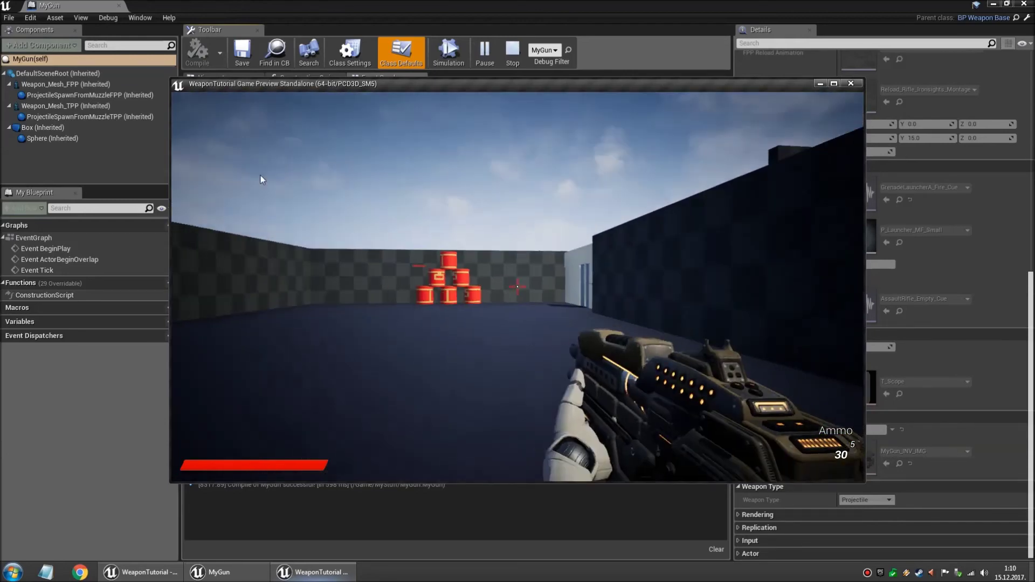
pyautogui.press('Escape')
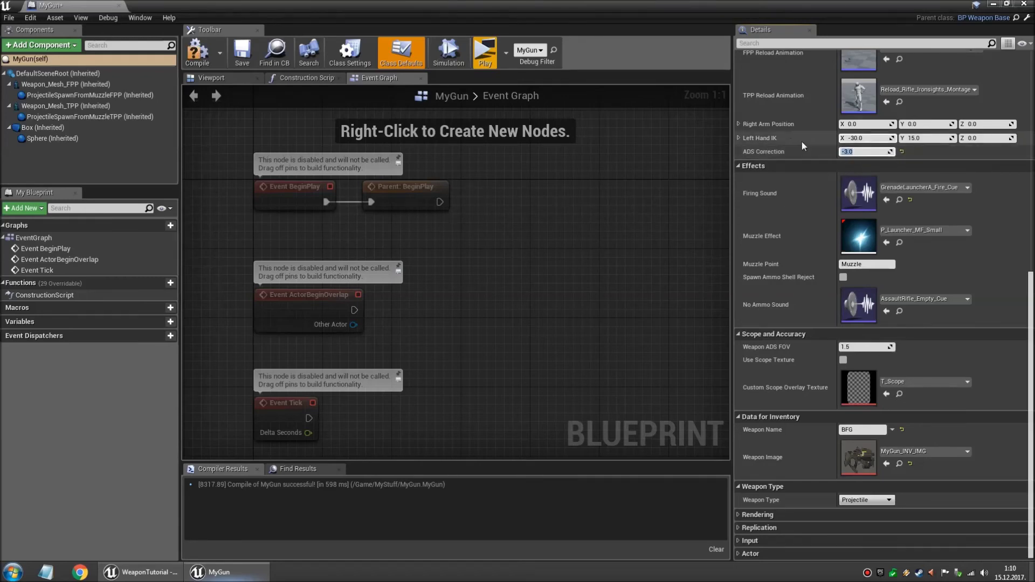
# Recompile MyGun, start a play test, pick up the gun, and aim and fire three shots.
pyautogui.click(197, 51)
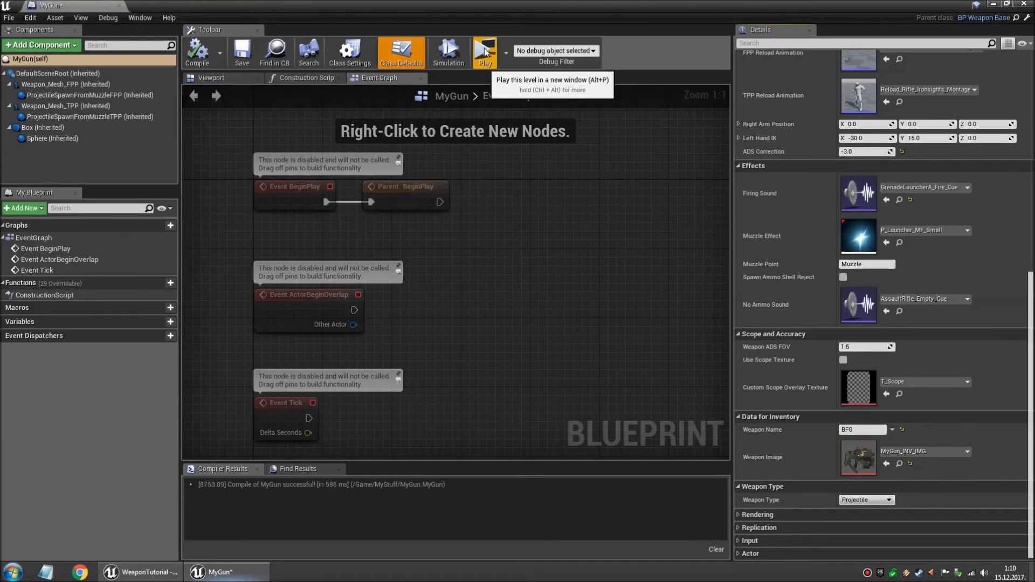
pyautogui.click(485, 52)
pyautogui.press('w')
pyautogui.press('e')
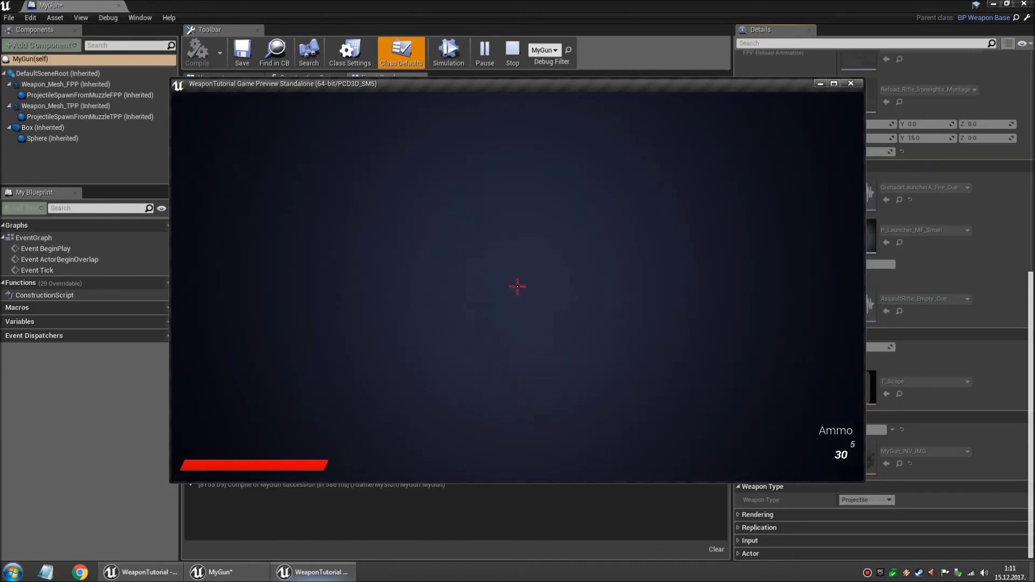
pyautogui.rightClick(517, 286)
pyautogui.click(517, 286)
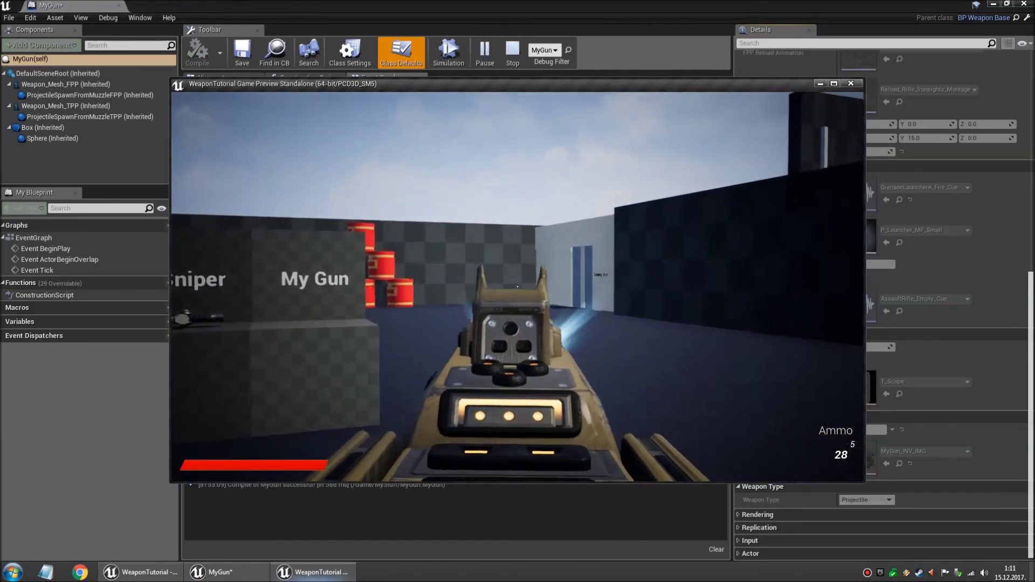
pyautogui.click(517, 286)
pyautogui.click(517, 286)
# Switch to third-person view, aim and fire three shots, return to first person, and end the session.
pyautogui.press('w')
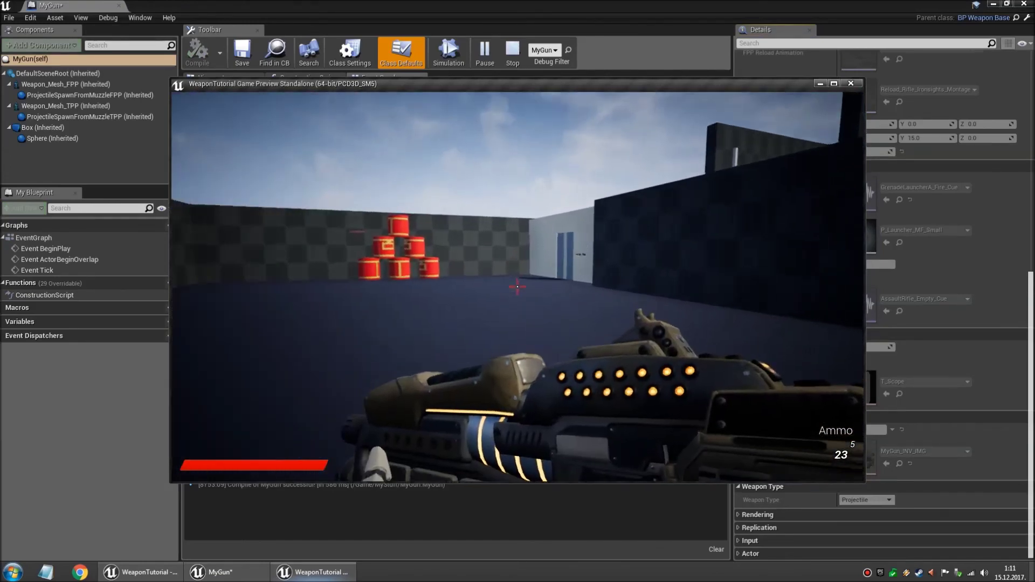
pyautogui.press('v')
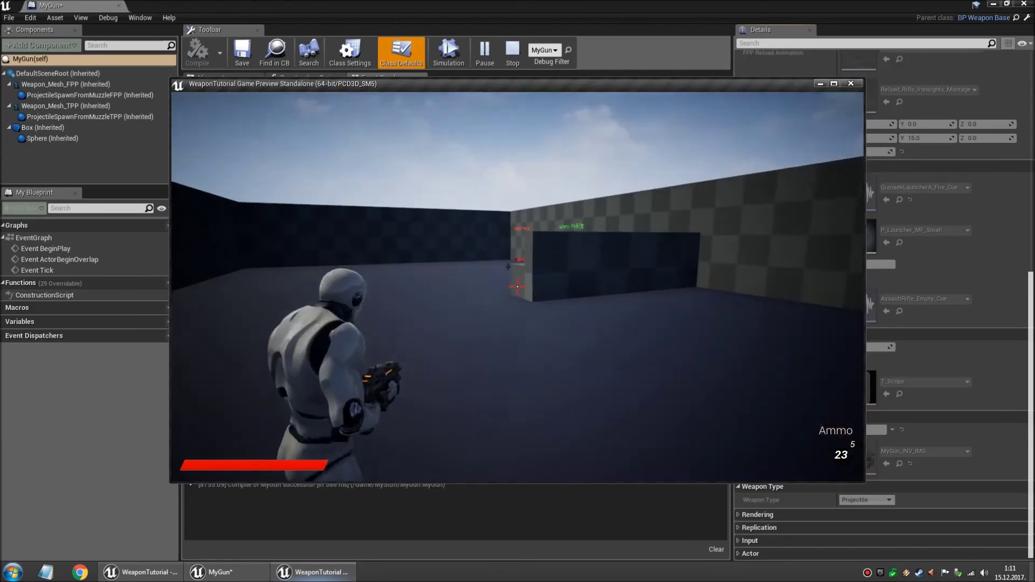
pyautogui.rightClick(517, 286)
pyautogui.click(517, 286)
pyautogui.click(517, 286)
pyautogui.click(516, 286)
pyautogui.click(517, 286)
pyautogui.click(517, 286)
pyautogui.click(517, 286)
pyautogui.rightClick(517, 286)
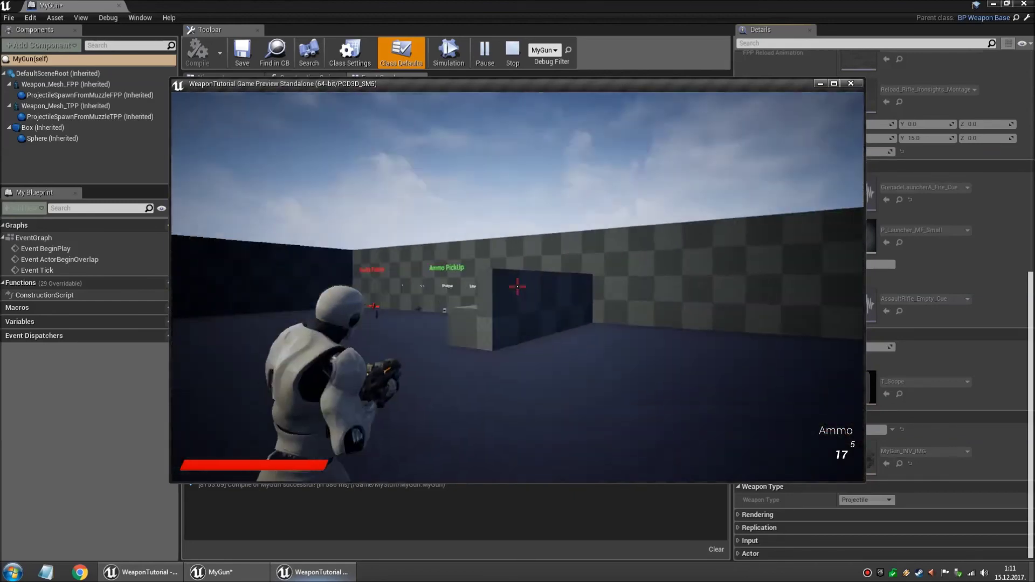
pyautogui.press('v')
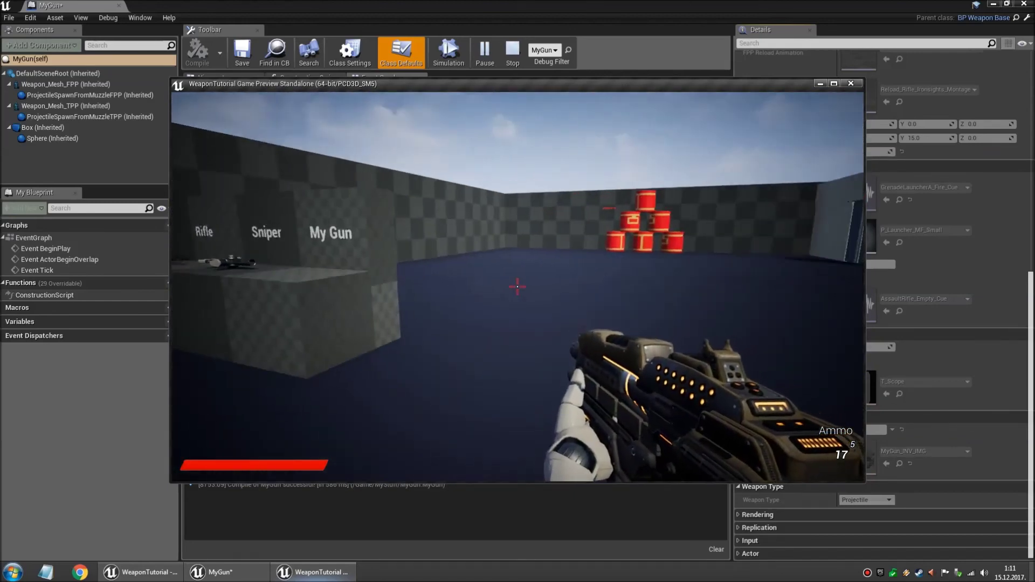
pyautogui.press('Escape')
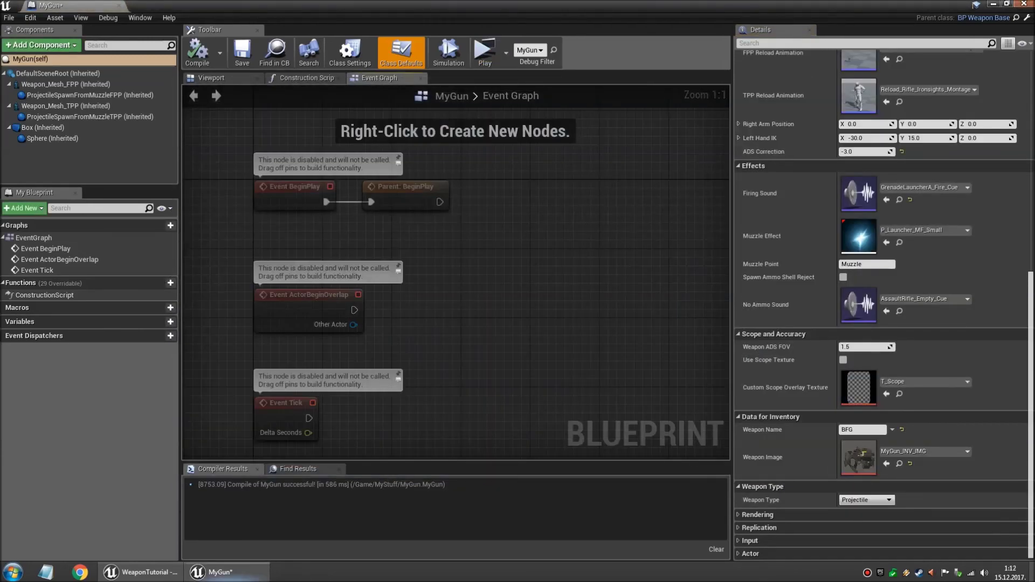
# Close MyGun, open the MyProjectile blueprint, and show its class defaults.
pyautogui.click(1020, 5)
pyautogui.doubleClick(190, 439)
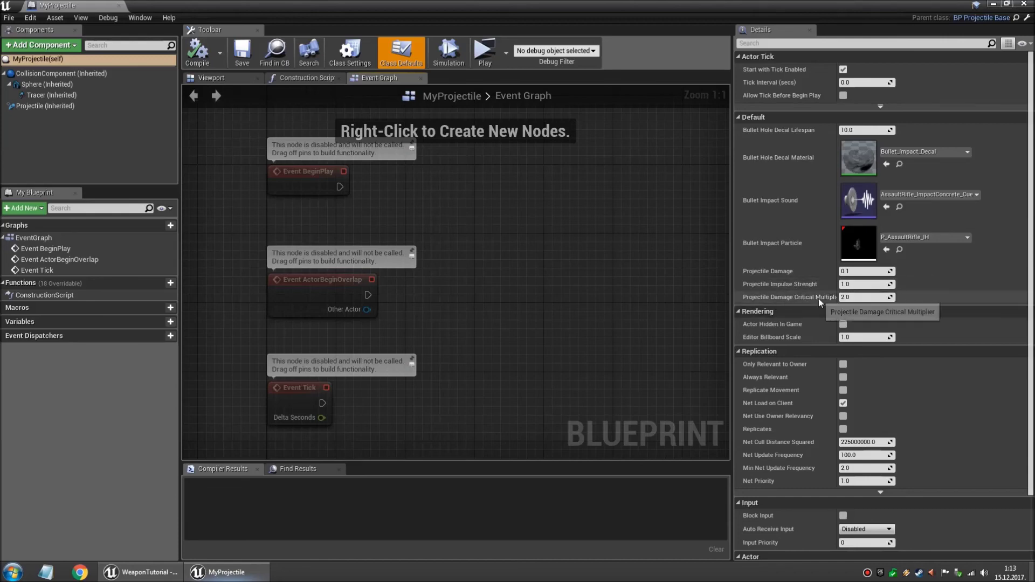
pyautogui.click(45, 106)
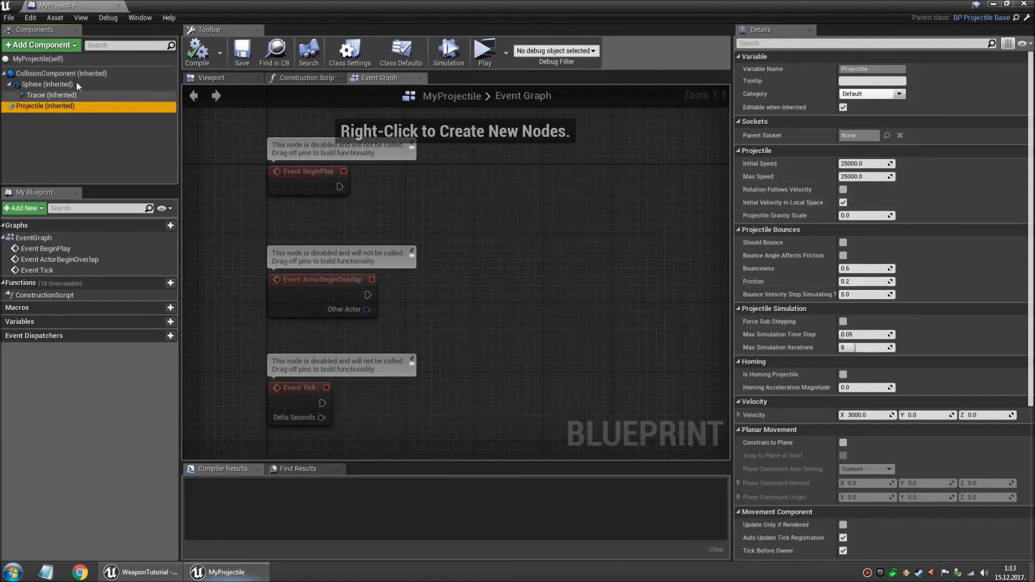
pyautogui.click(47, 61)
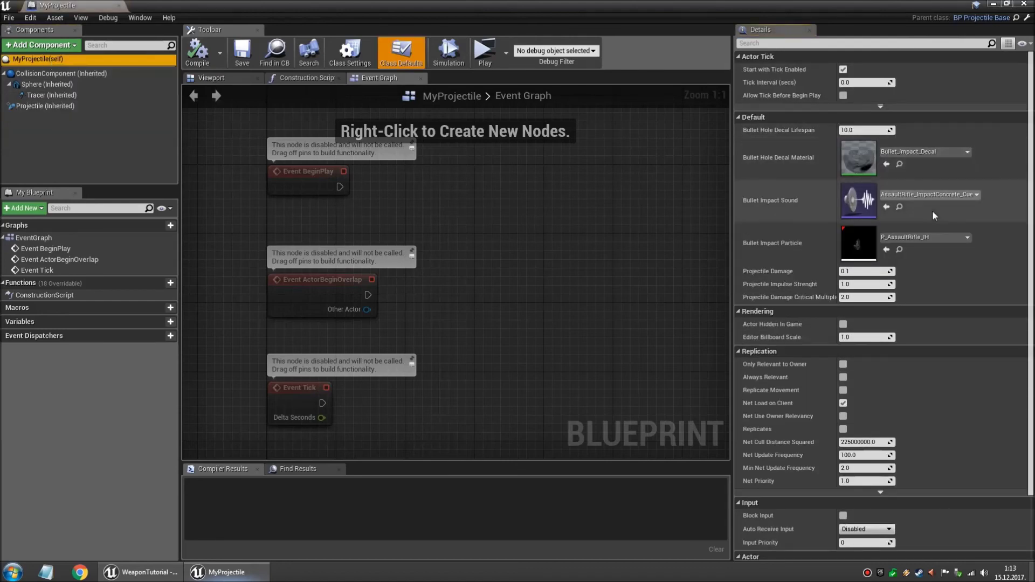
# Set the impact sound to GrenadeLauncher_Explosion_Cue and particle to P_Grenade_Explosion_01, then compile and save.
pyautogui.click(932, 195)
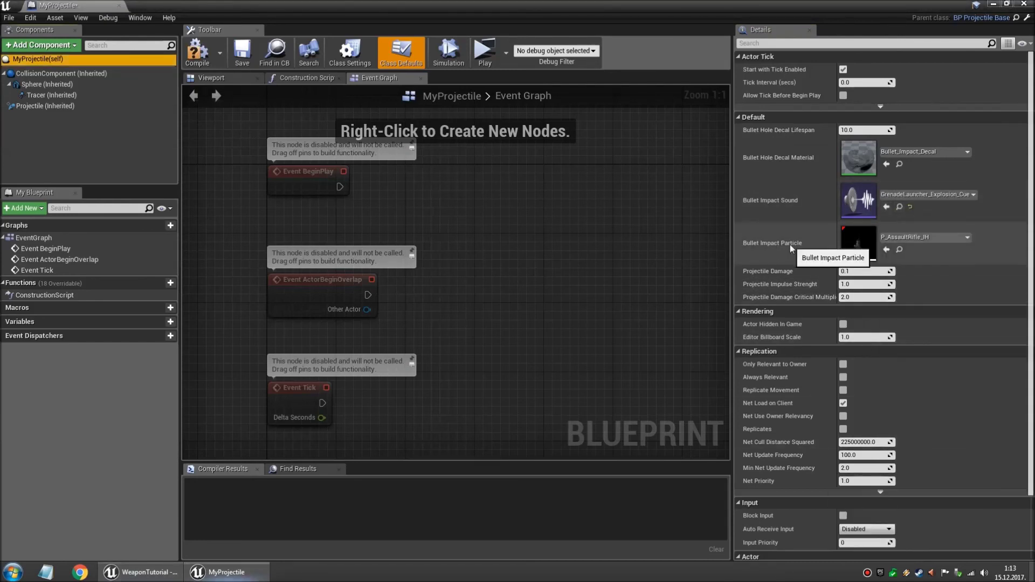
pyautogui.click(949, 238)
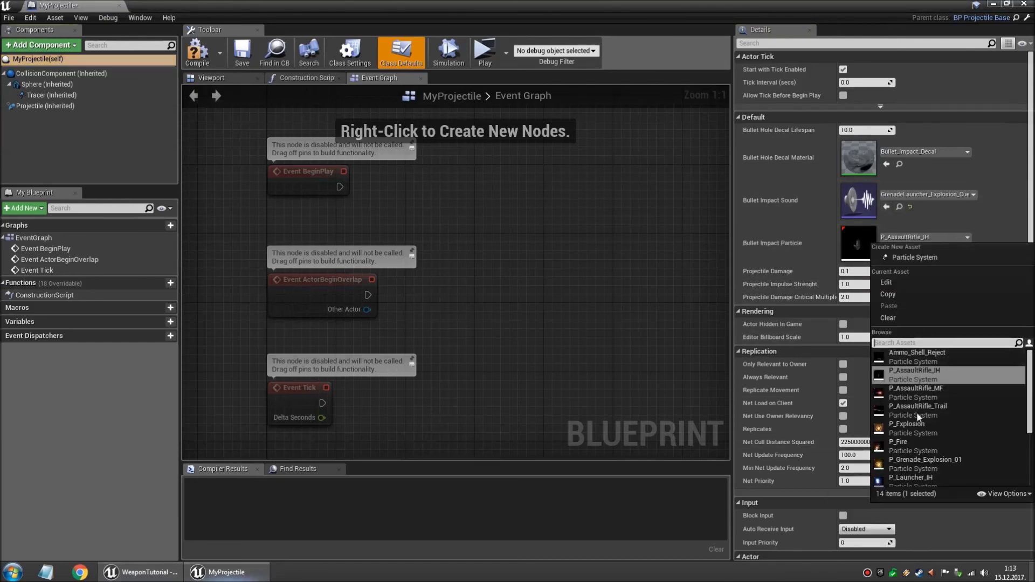
pyautogui.click(919, 464)
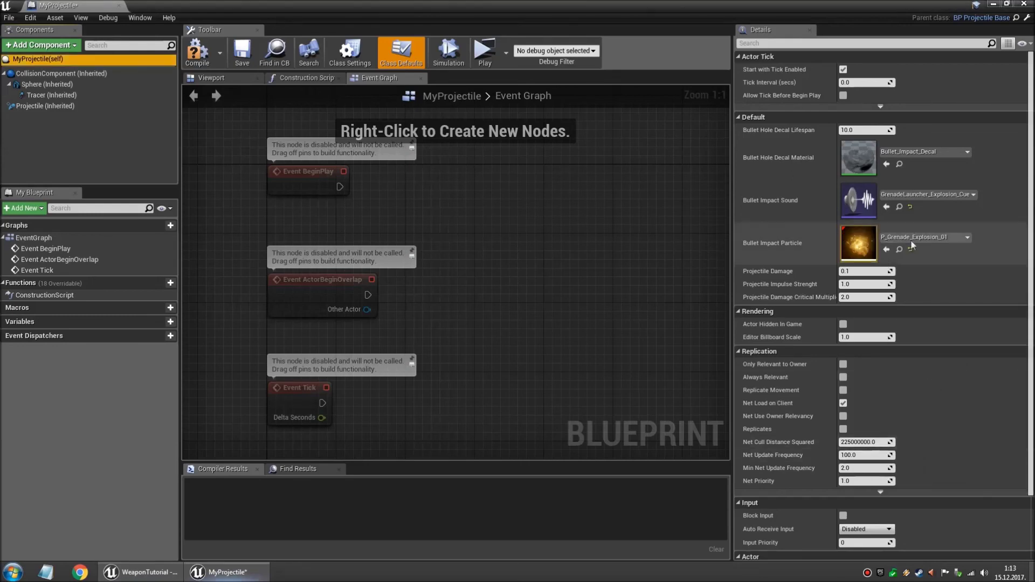
pyautogui.click(197, 51)
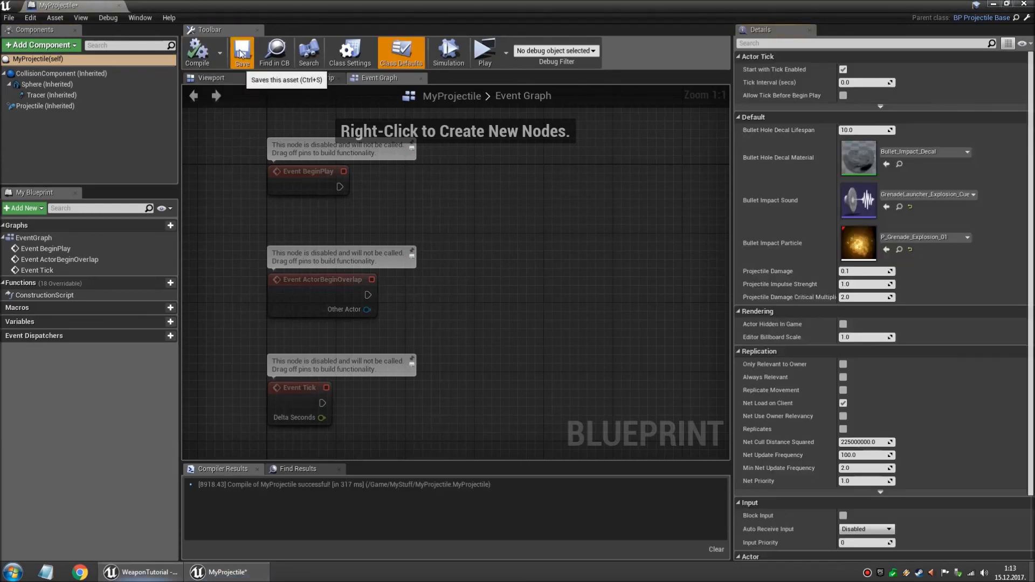
pyautogui.click(240, 54)
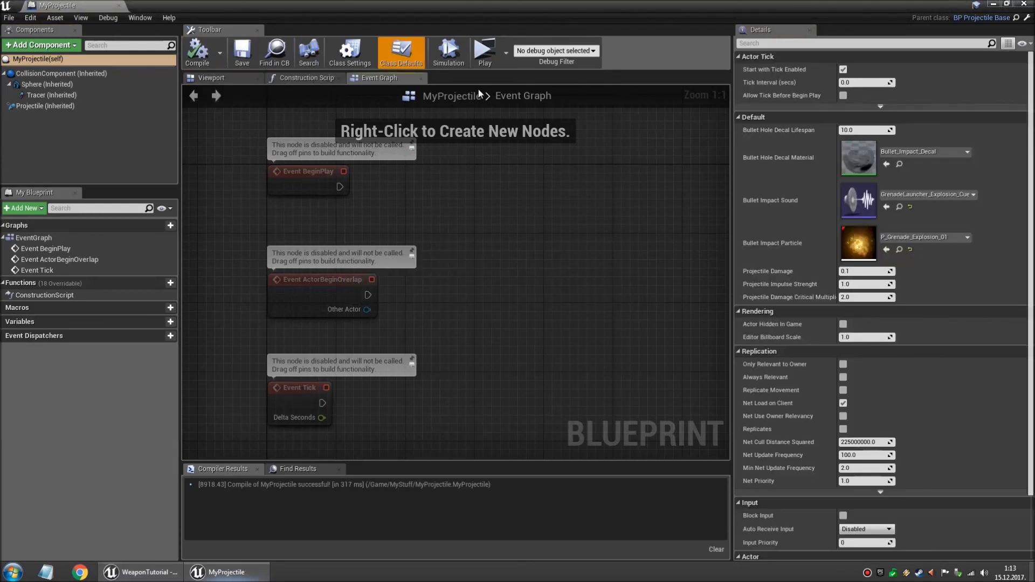
pyautogui.click(484, 51)
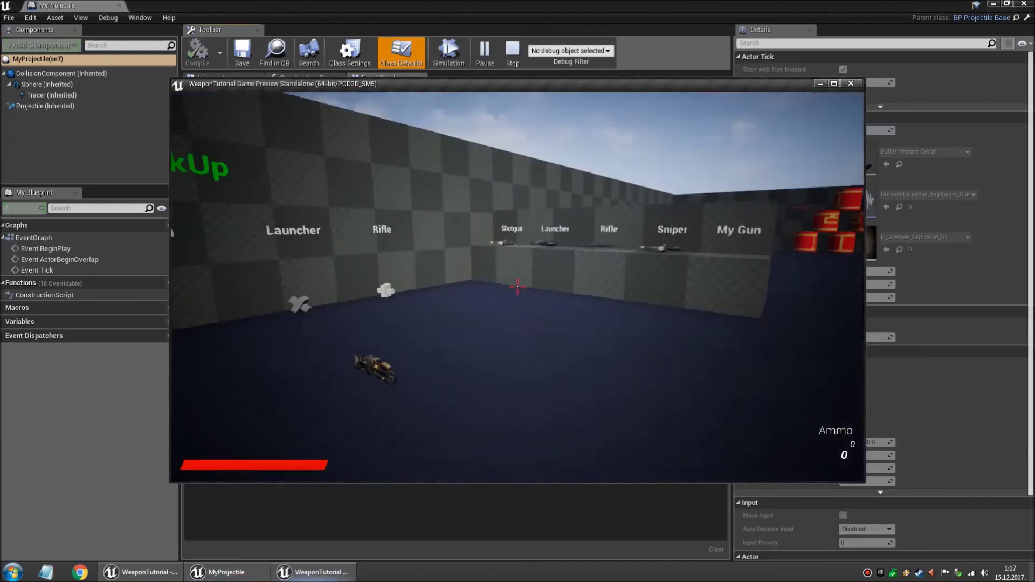
pyautogui.press('w')
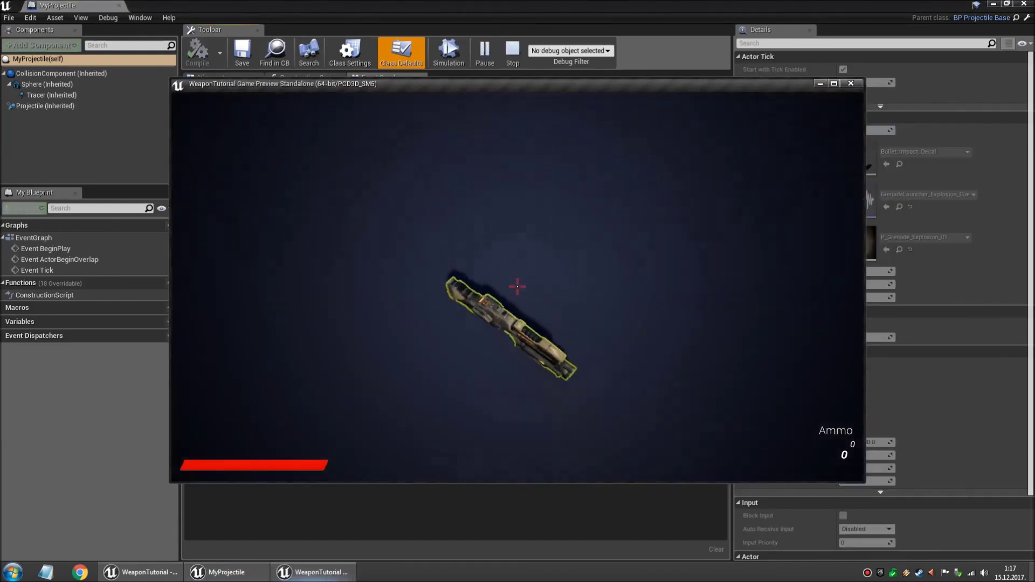
pyautogui.press('e')
pyautogui.press('w')
pyautogui.press('e')
pyautogui.click(518, 286)
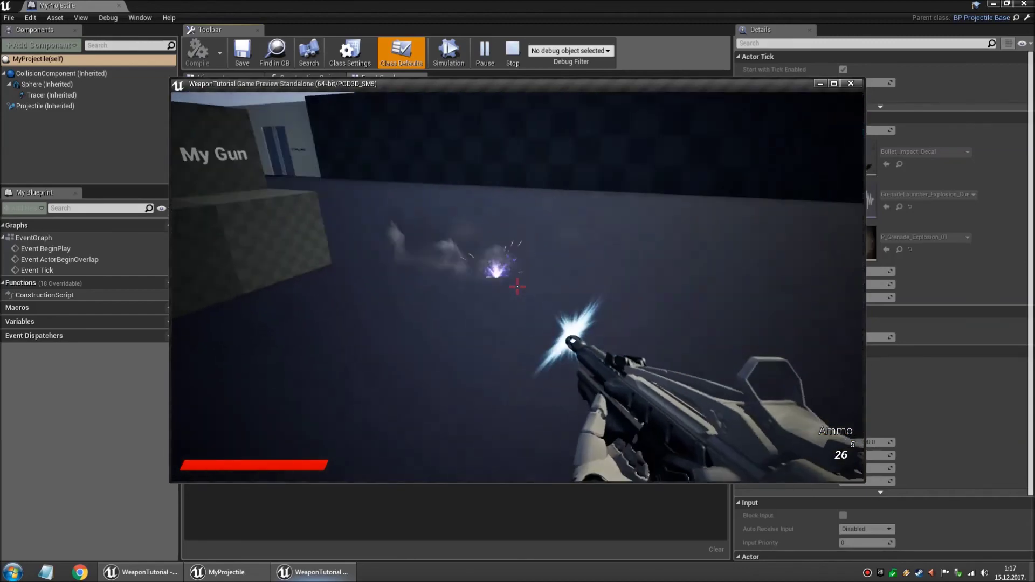
pyautogui.press('1')
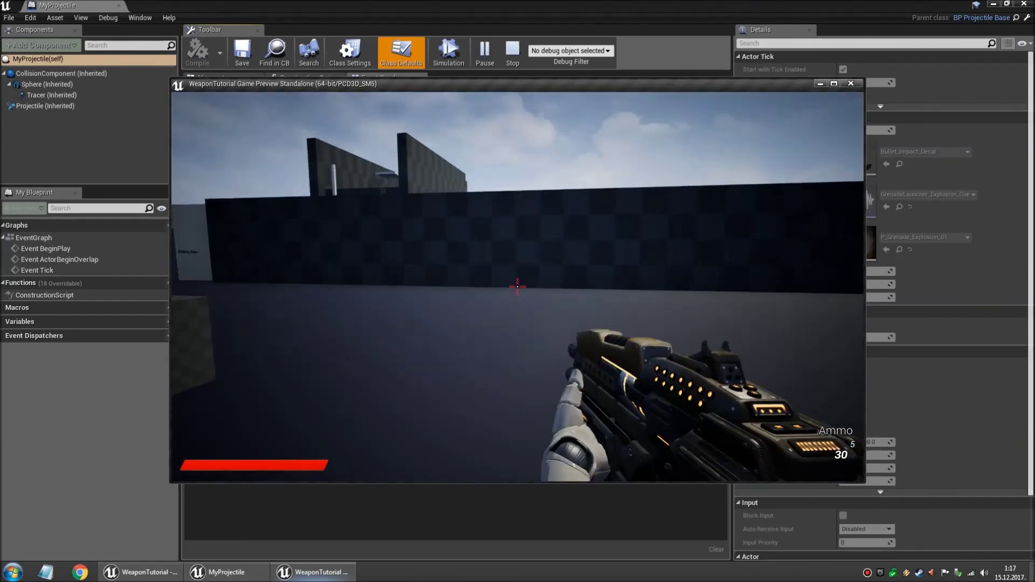
pyautogui.click(517, 286)
pyautogui.click(517, 286)
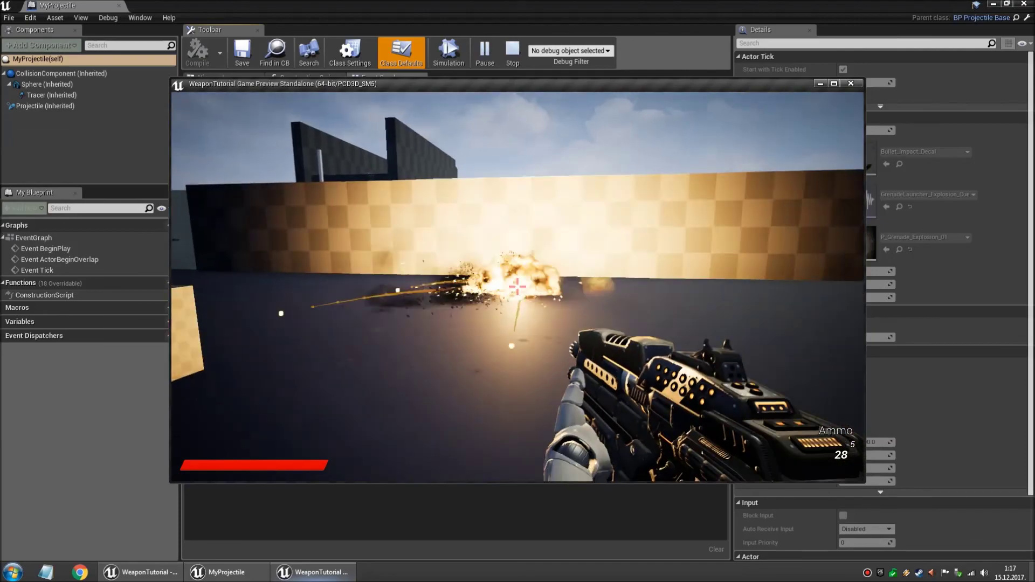
pyautogui.click(517, 286)
pyautogui.click(517, 286)
pyautogui.click(517, 286)
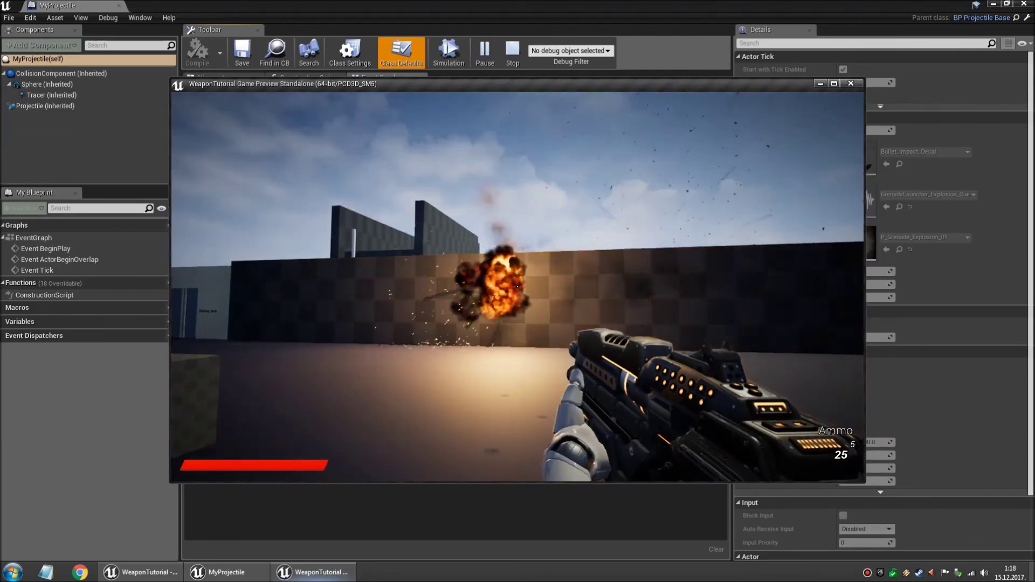
pyautogui.press('i')
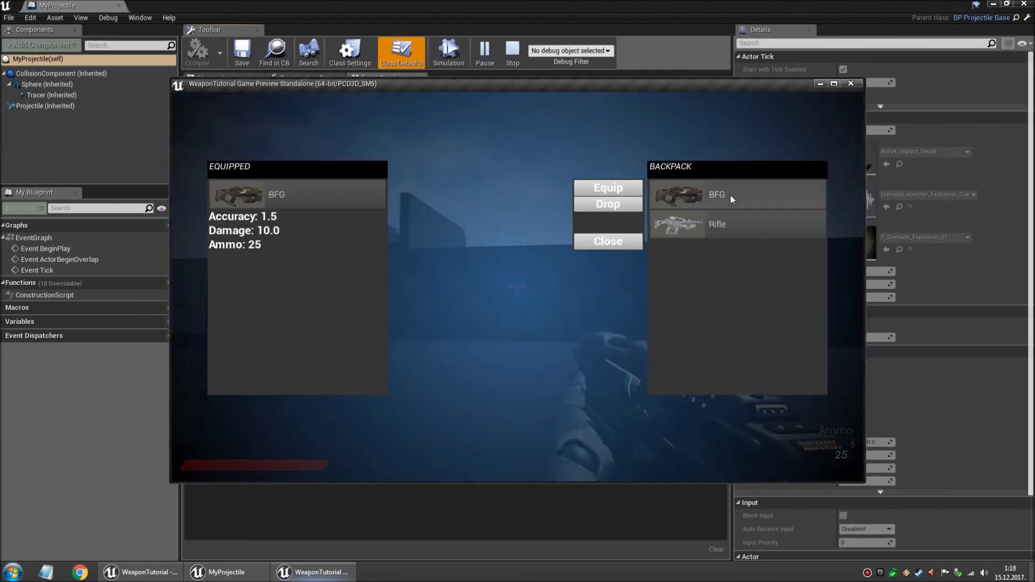
pyautogui.press('Escape')
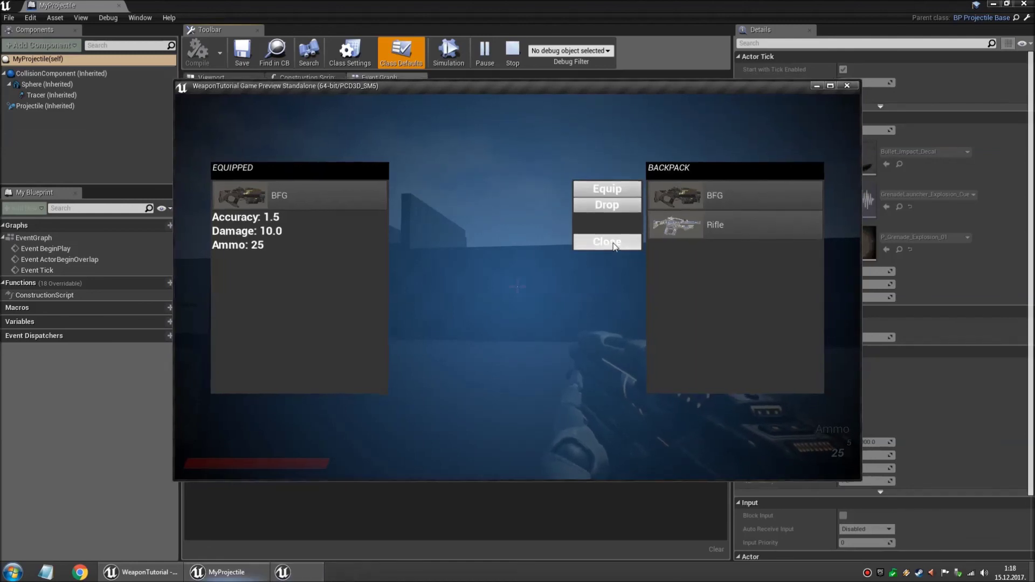